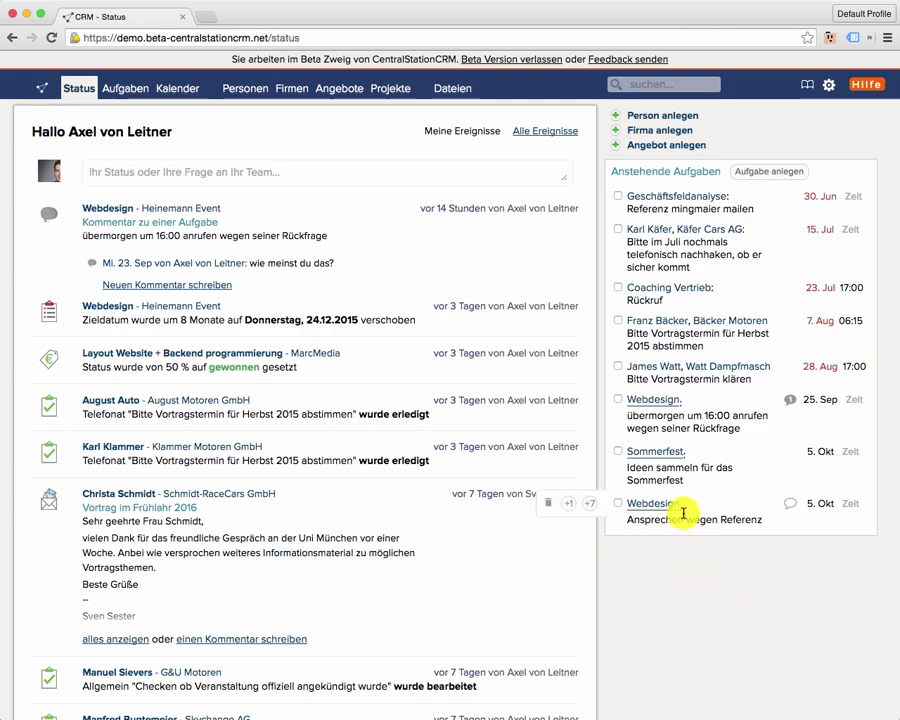
Open the Sommerfest project and set the category of its task "Ideen sammeln für das Sommerfest" to Vorbereitung
click(665, 451)
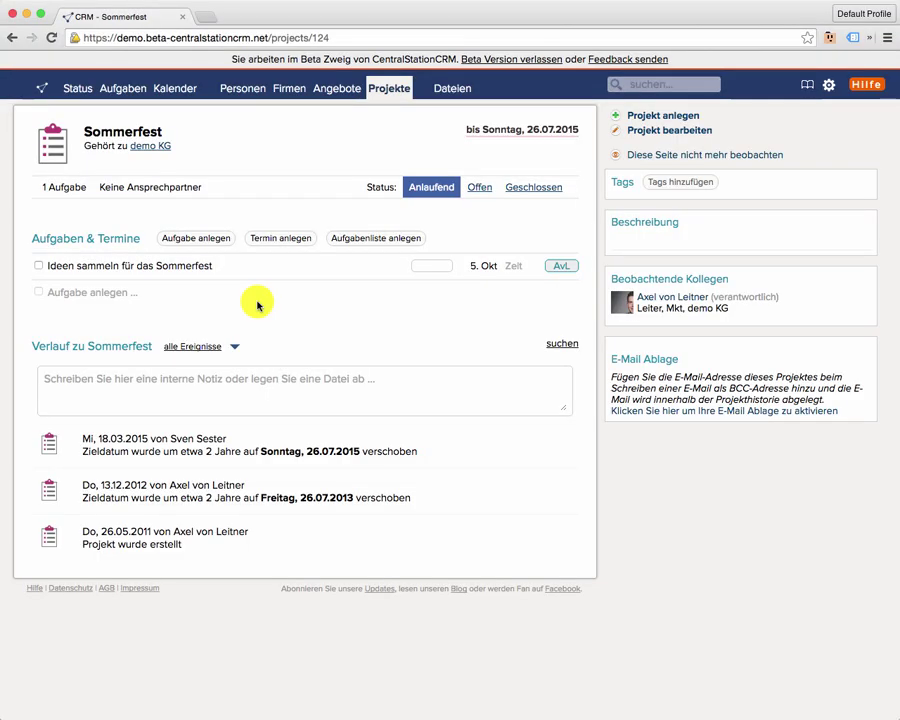
mouse_move(251, 262)
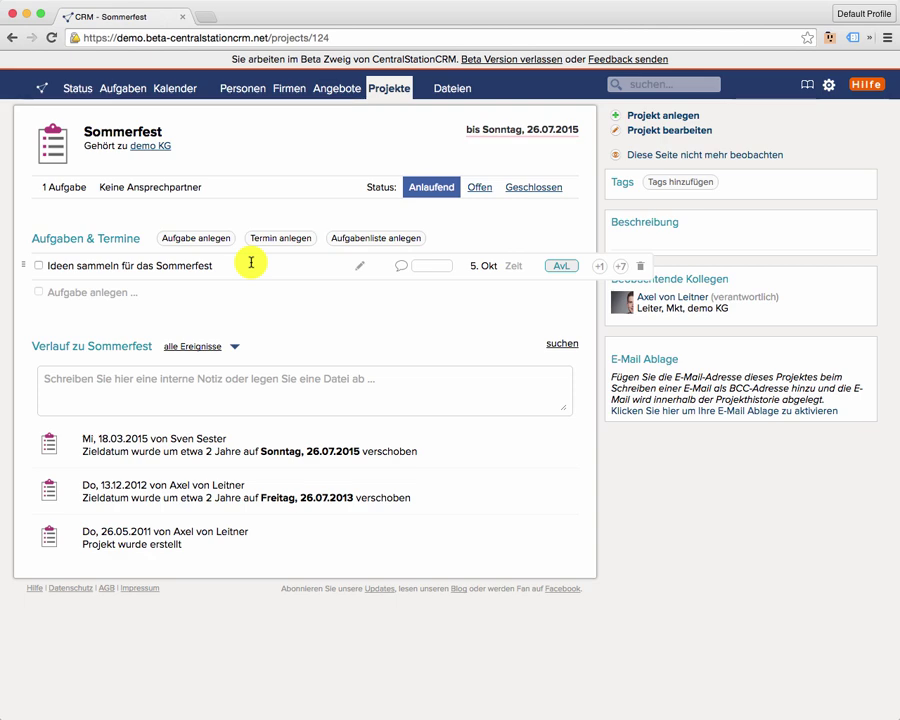
click(119, 264)
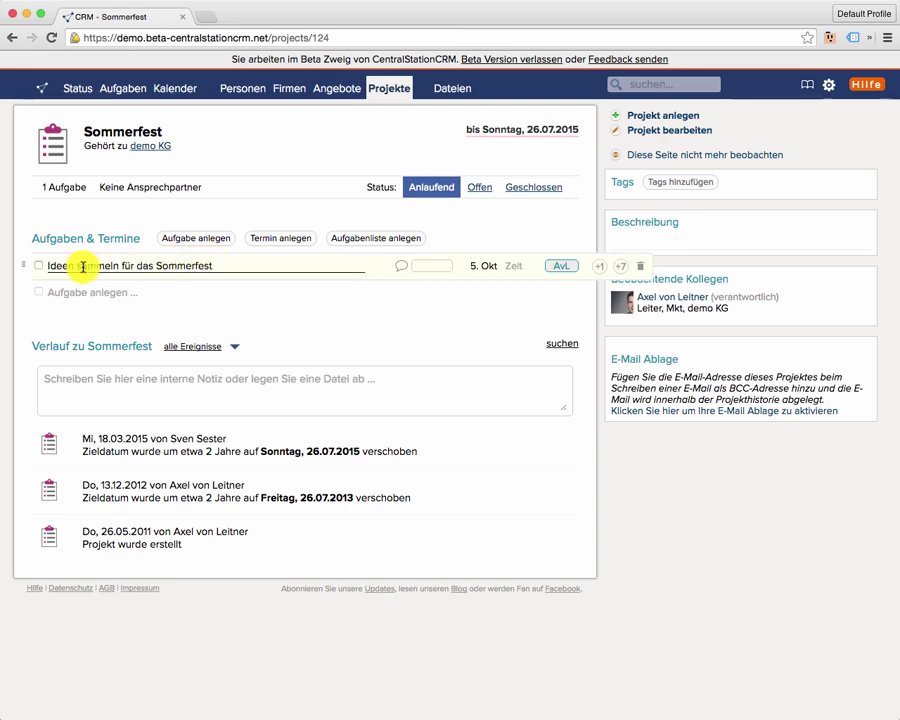
click(78, 265)
click(273, 265)
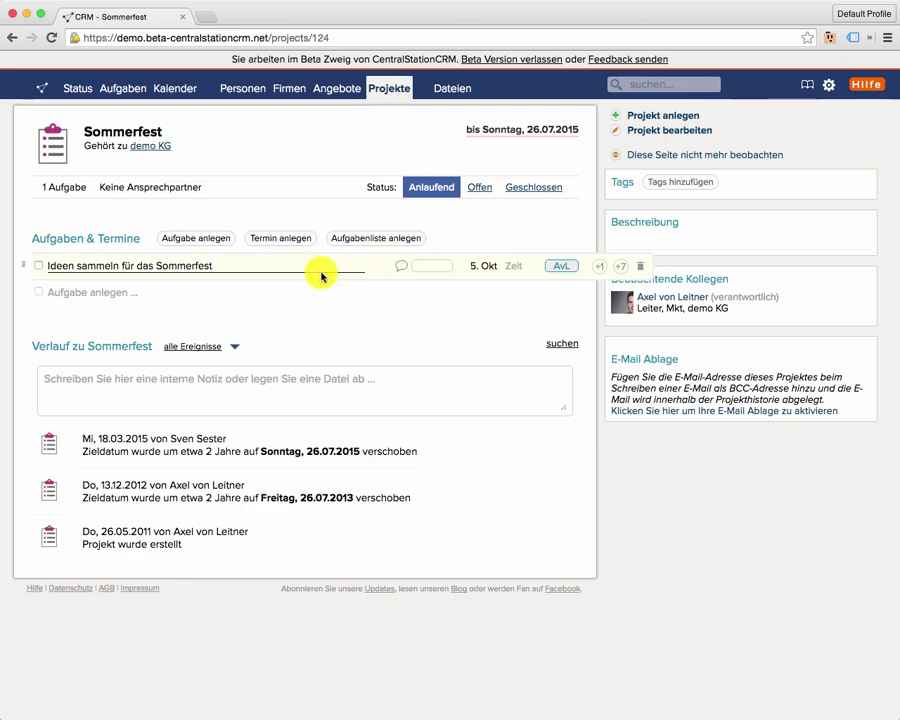
click(434, 266)
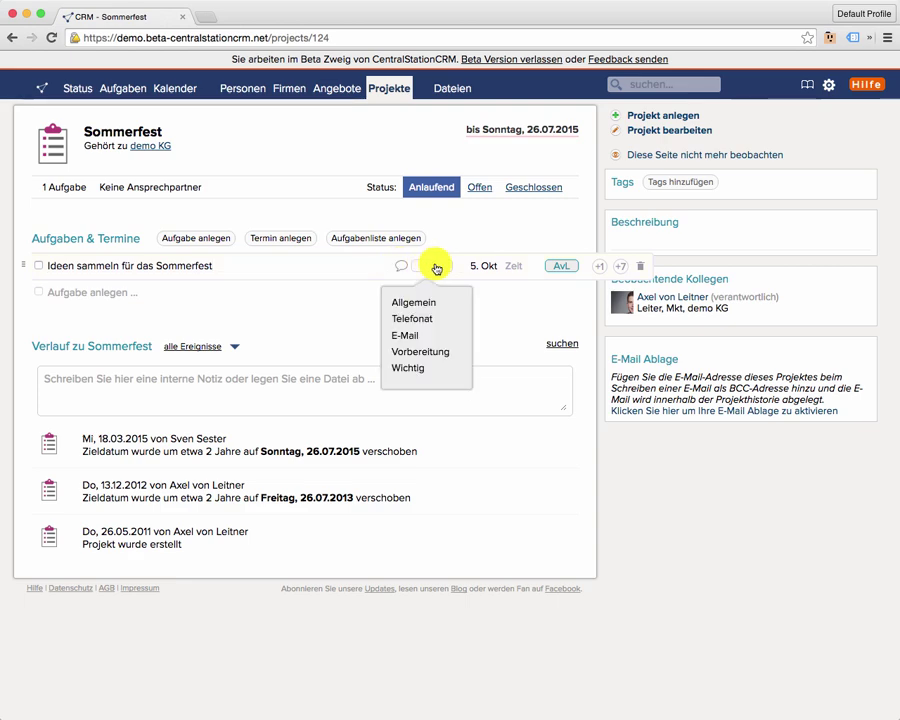
click(422, 354)
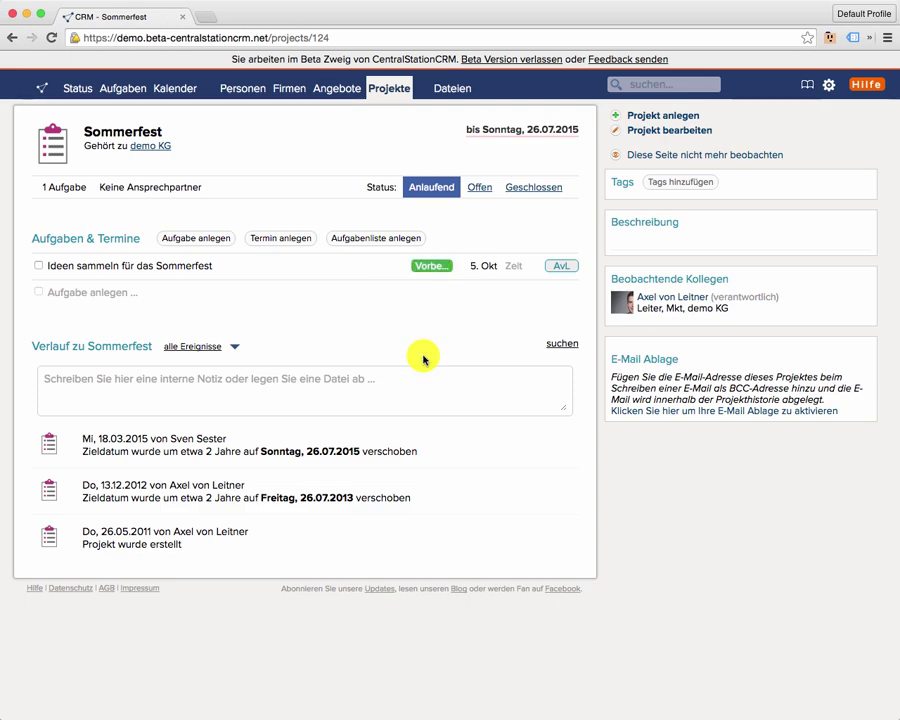
click(482, 268)
click(482, 270)
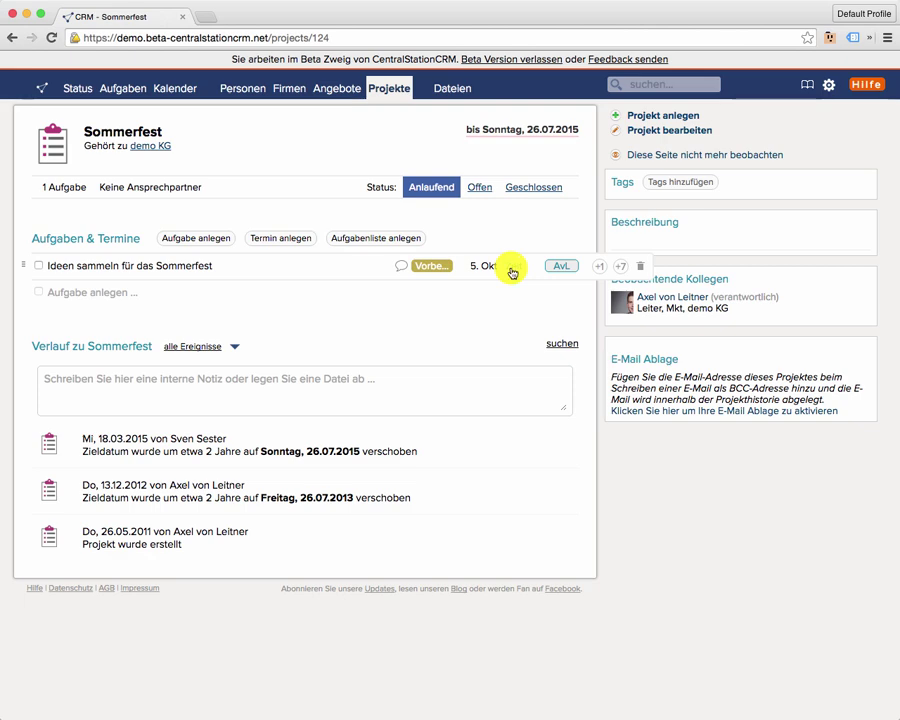
Draft a new project task reading "übermorgen kunde anrufen wegen dem Angebot 16:00" without saving it
click(222, 292)
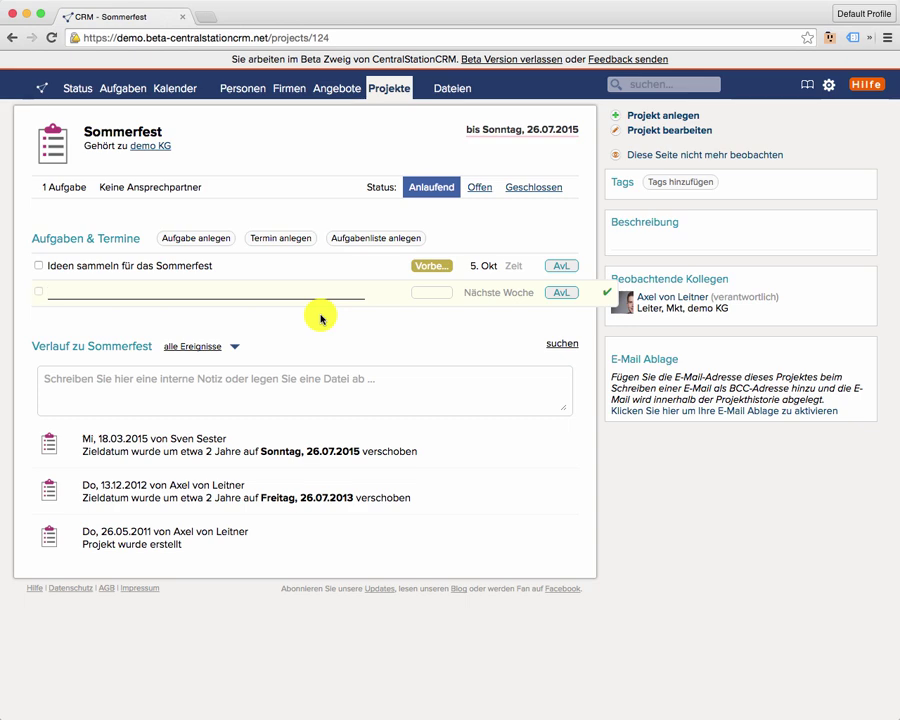
text(übermorgen)
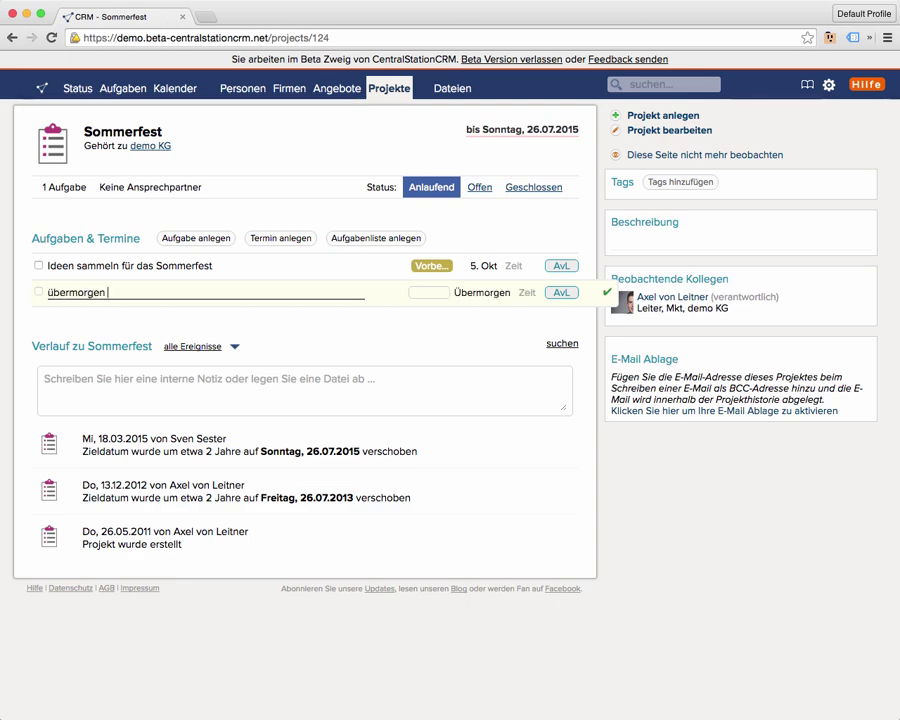
text( kunde anreufen)
key(BackSpace)
key(BackSpace)
key(BackSpace)
key(BackSpace)
key(BackSpace)
key(BackSpace)
text(ufen)
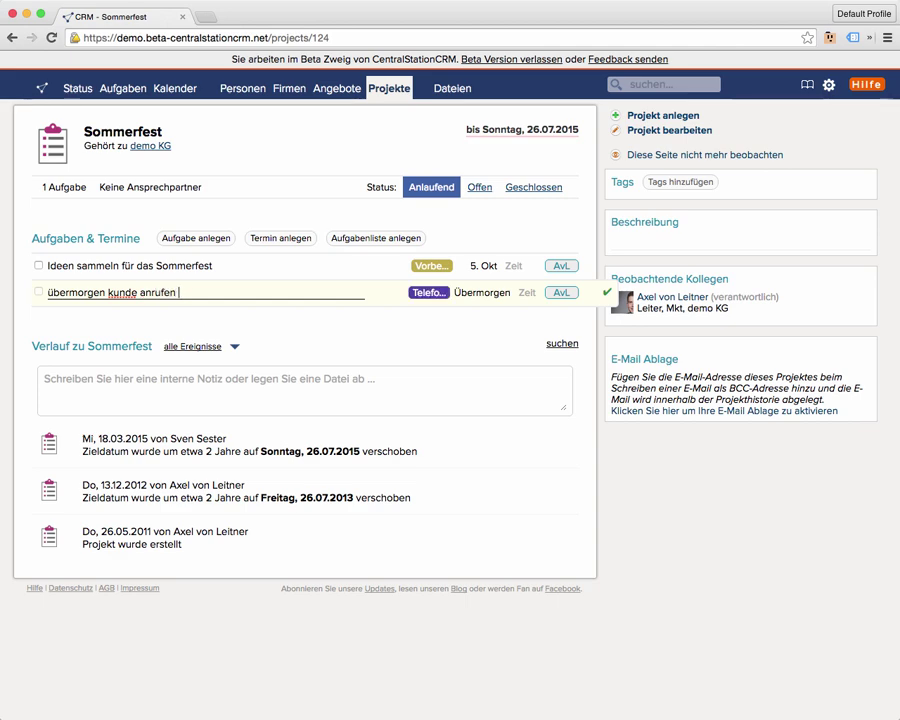
text( wegen dem Angebot)
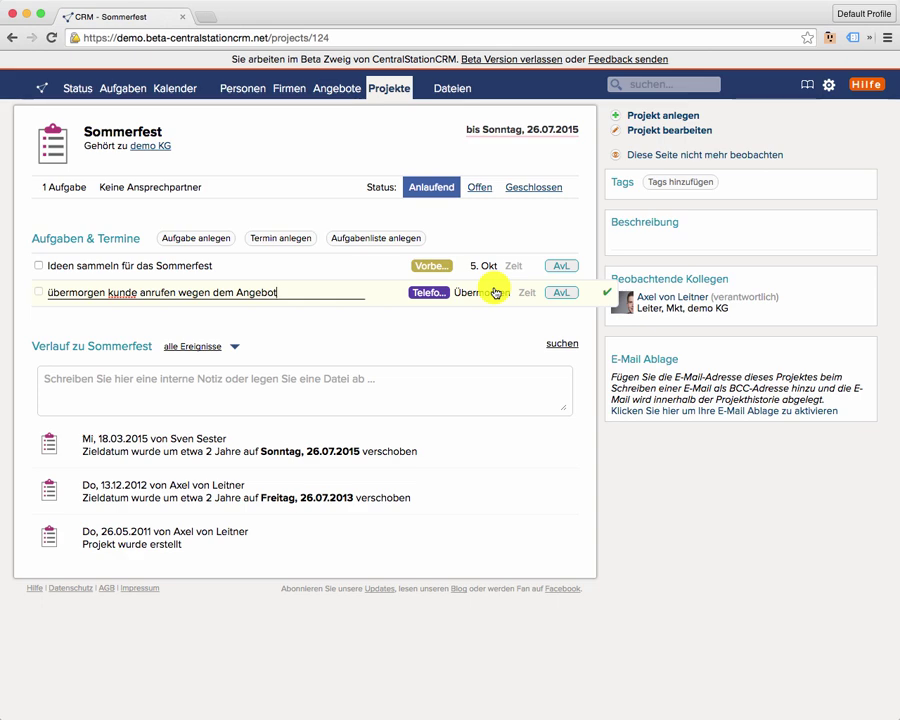
text(16:00)
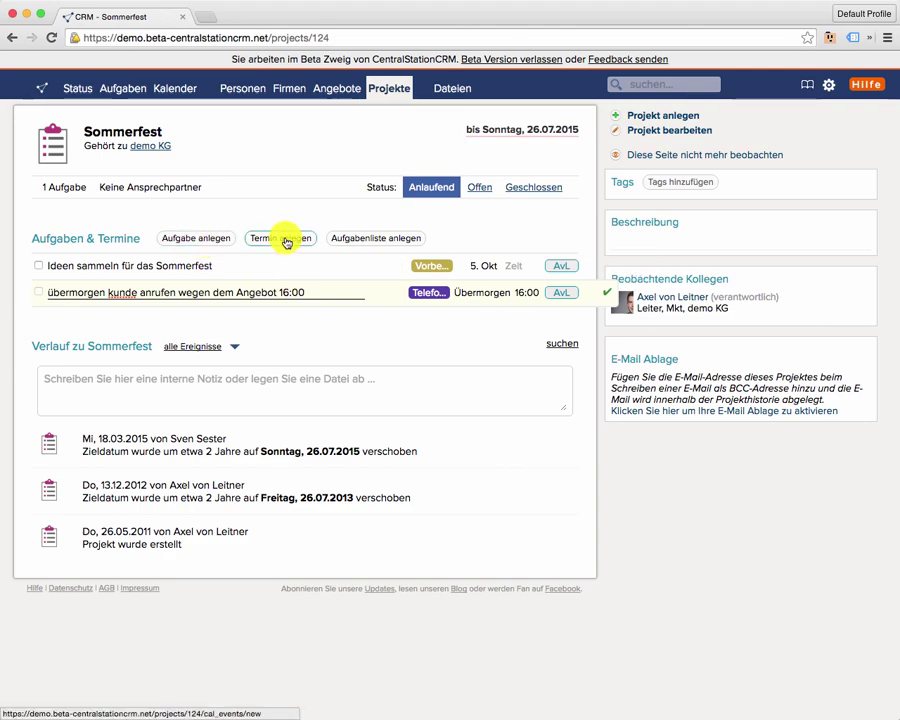
Create a task list named "Vorbereitungen" in the project with the description "alles was vorzubereiten ist"
click(363, 240)
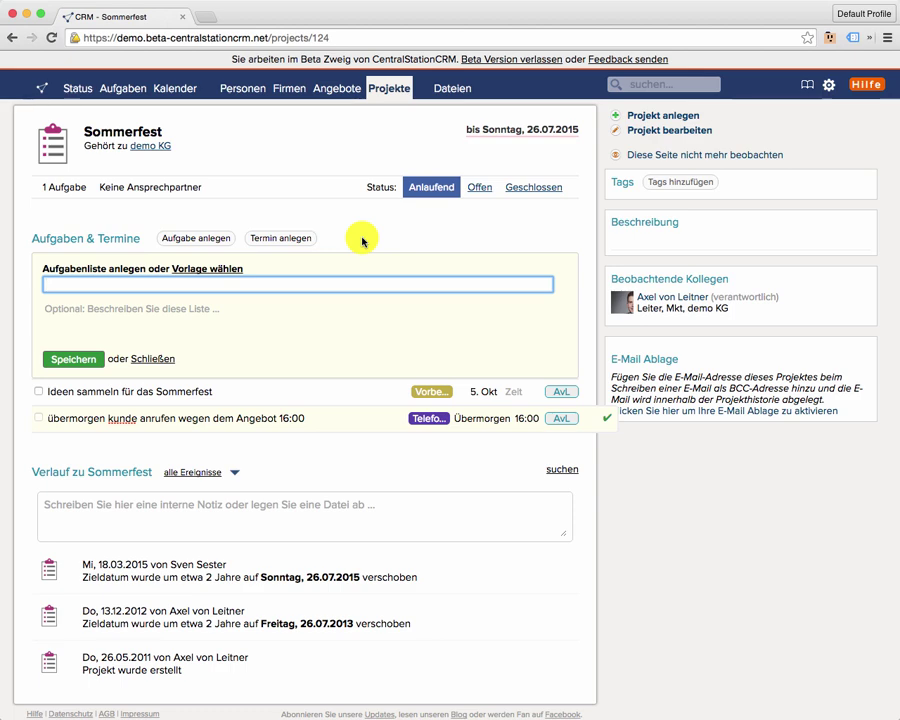
text(Vorbereitungen)
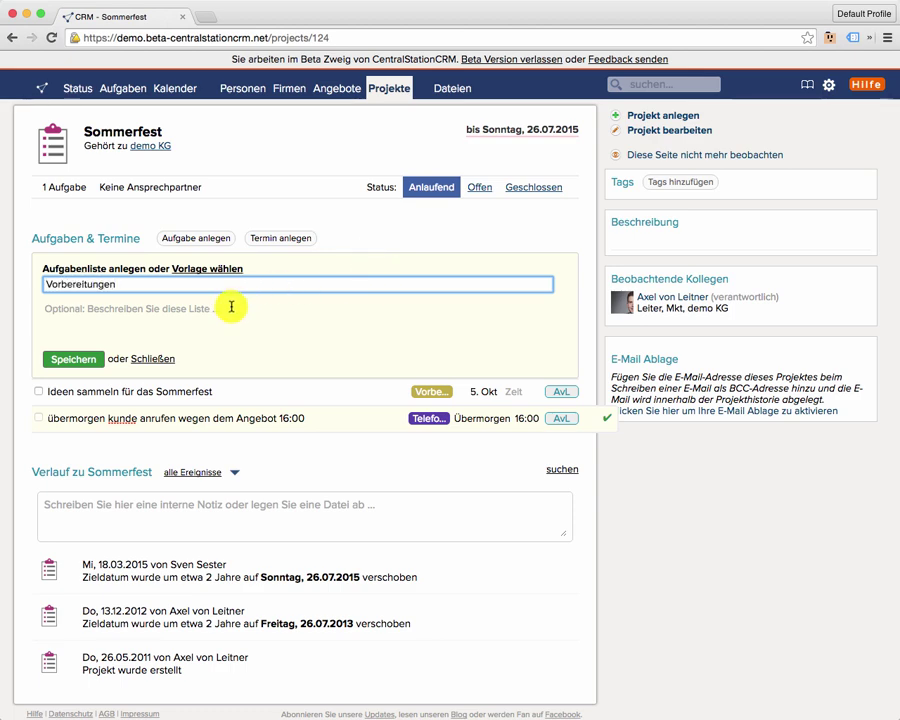
click(295, 308)
text(al)
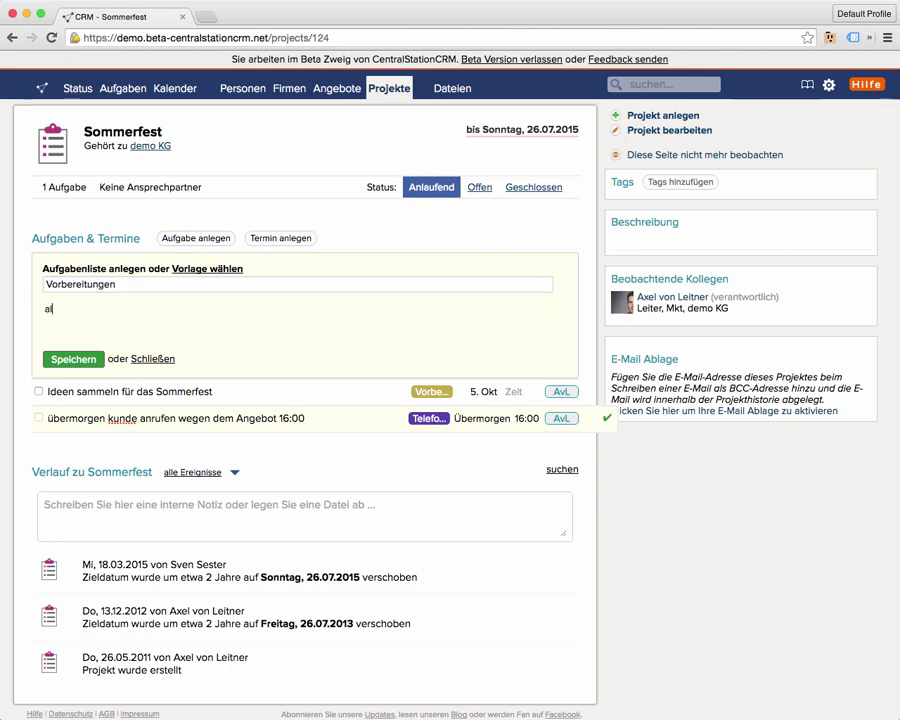
text(les was vorzubereiten ist)
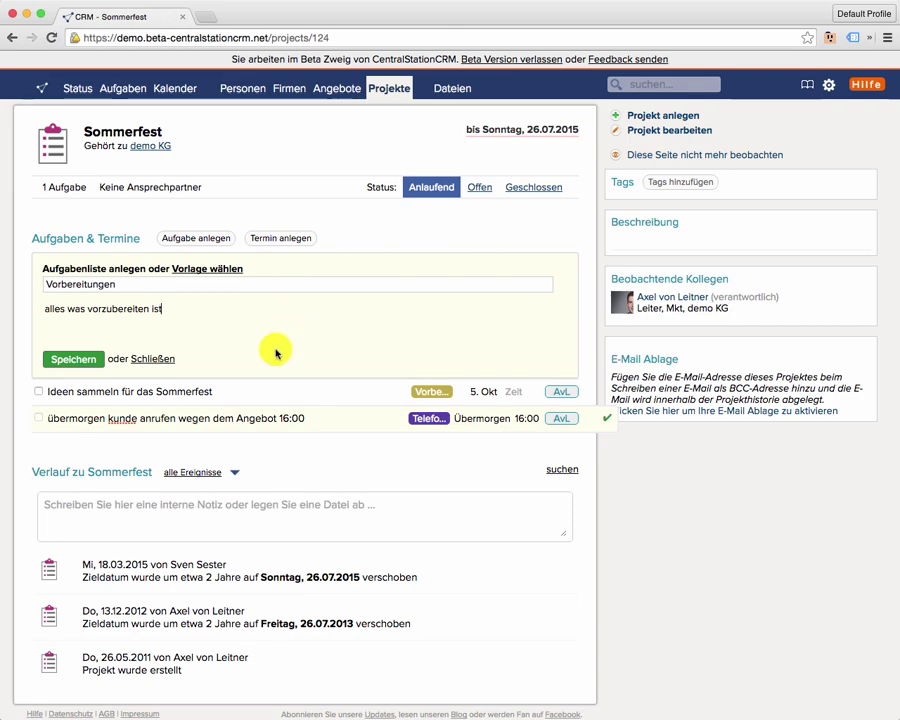
click(92, 359)
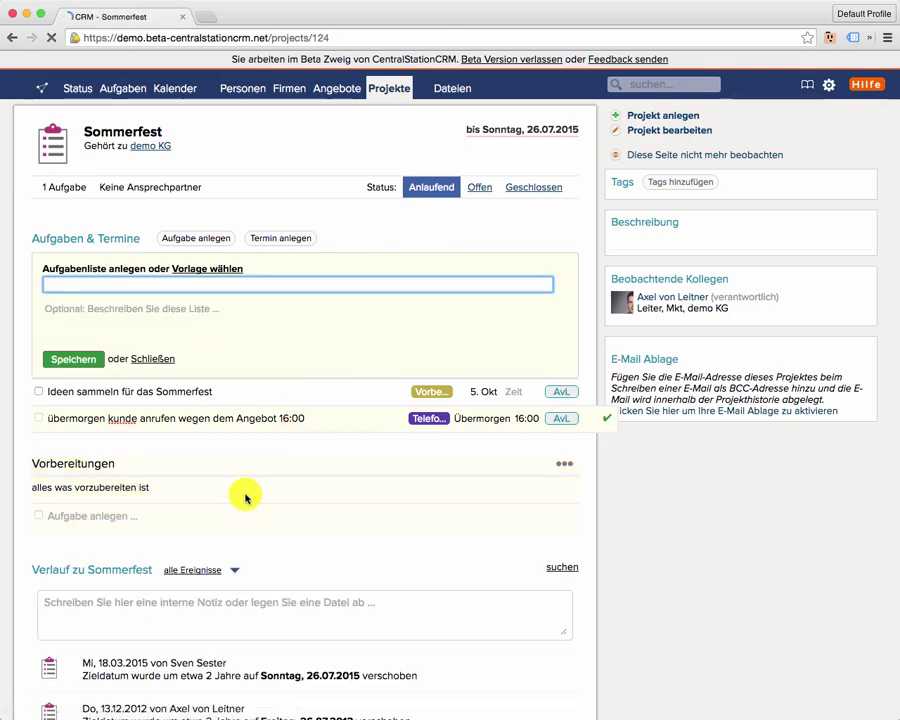
Add the tasks "Saft kaufen", "Würstchen kaufen" and "Regenschirme" to the Vorbereitungen list, and move Regenschirme above Würstchen kaufen
click(219, 389)
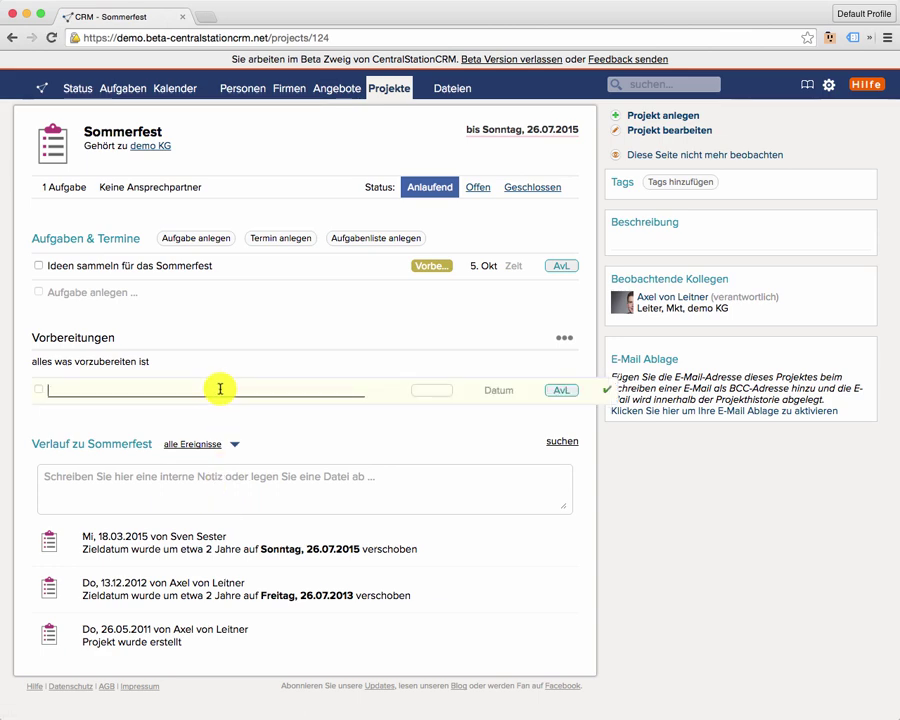
text(Saft kaufen)
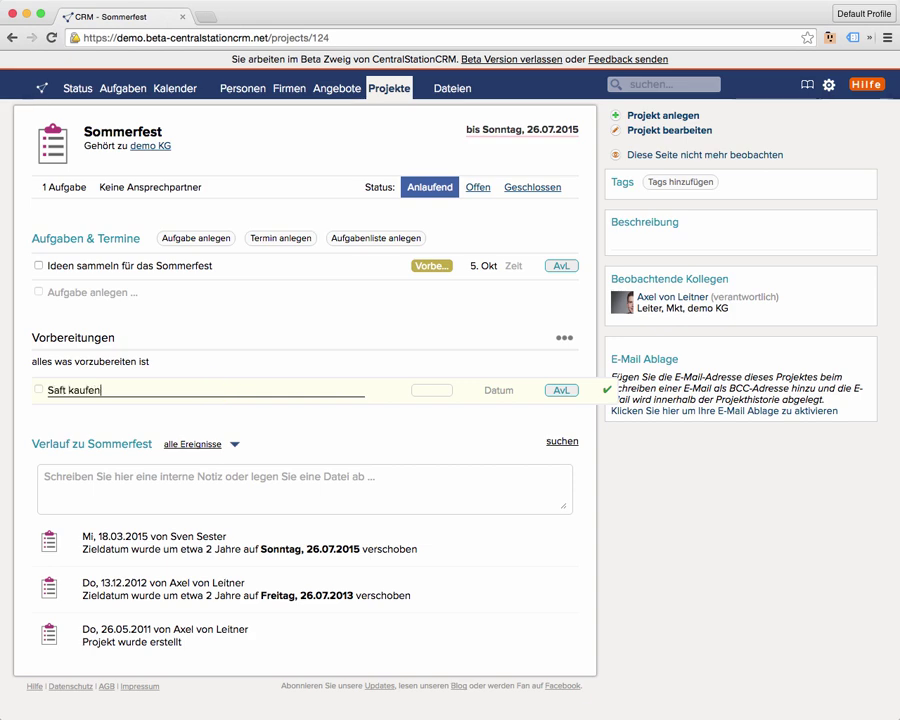
key(Return)
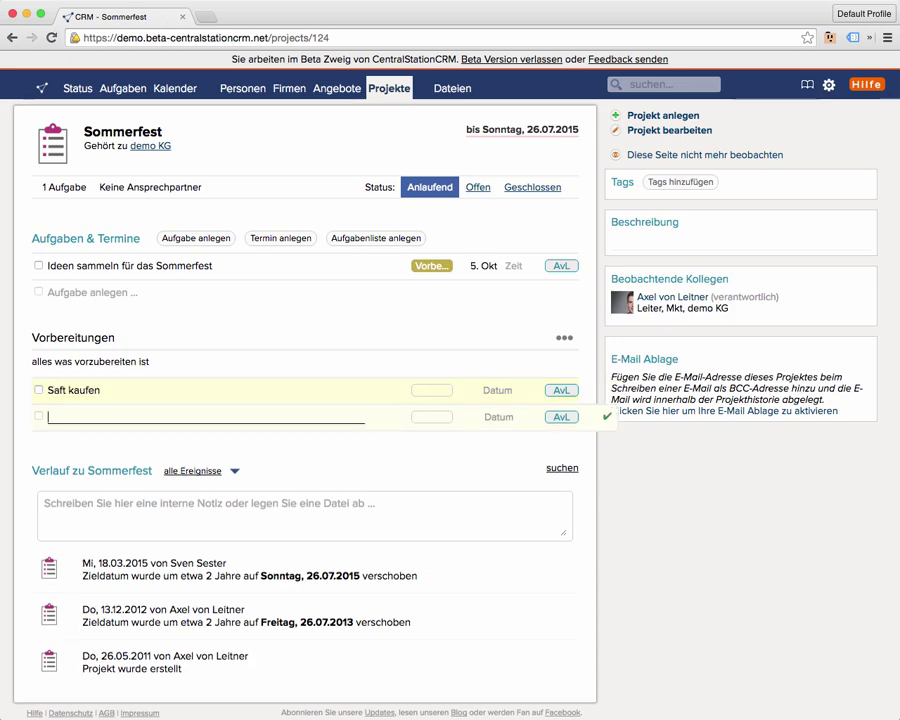
text(Würstchen kaufen)
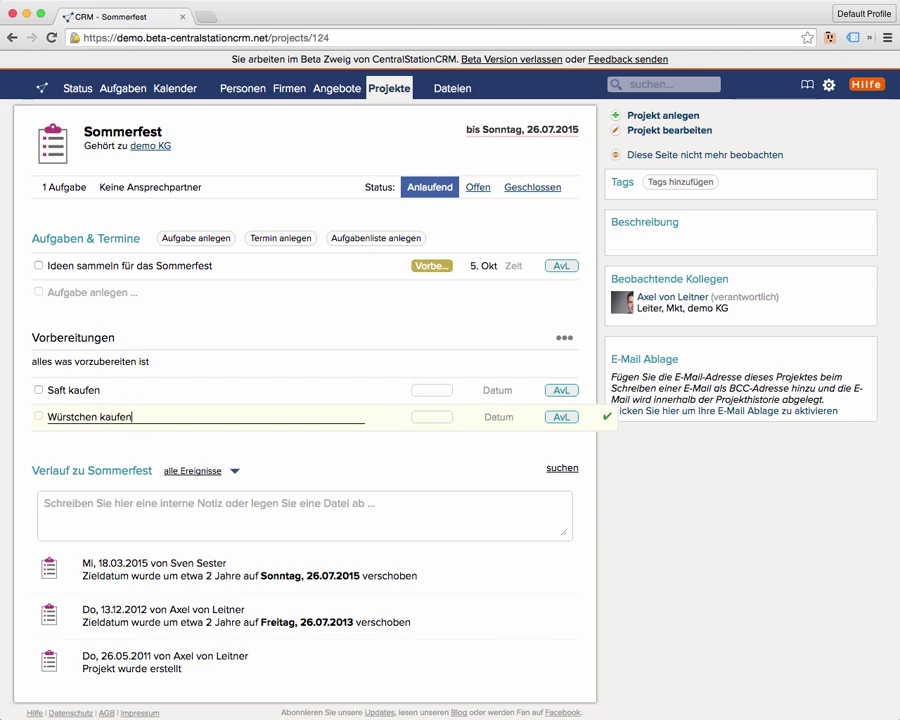
key(Return)
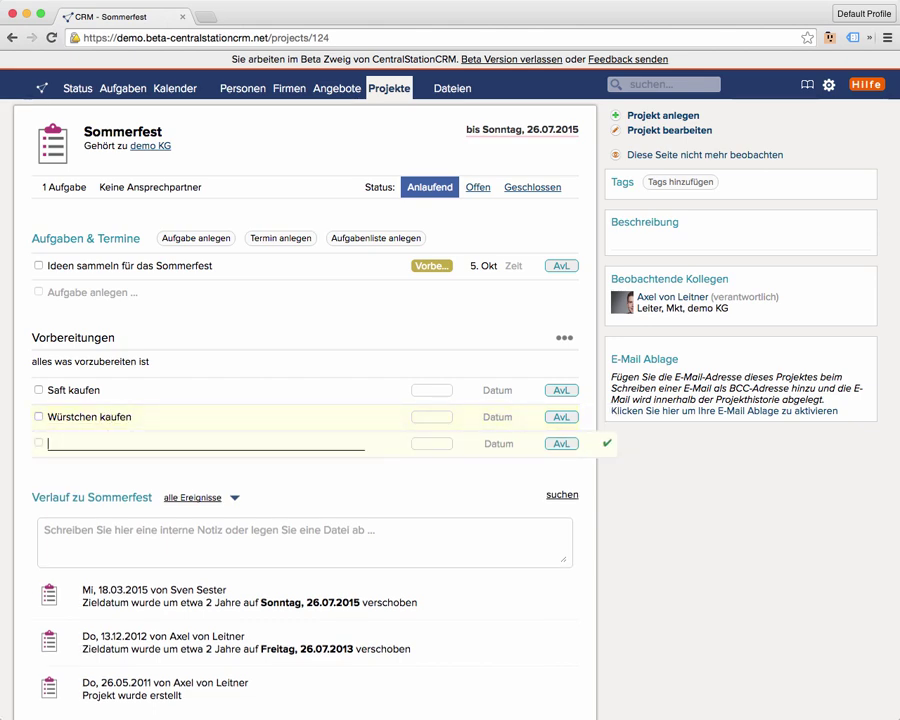
text(Regensch)
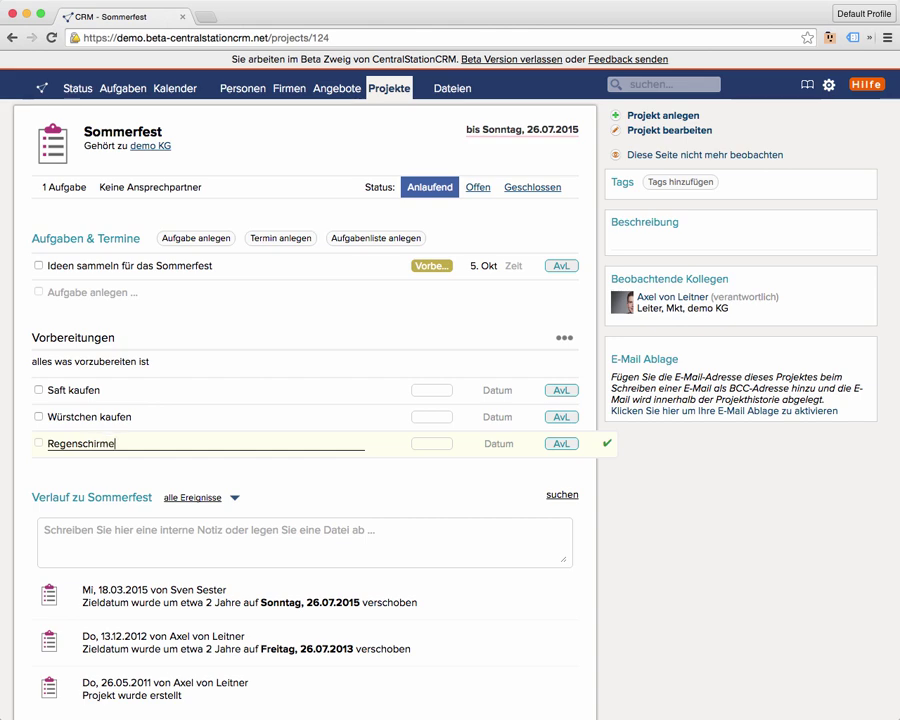
text(irme)
key(Return)
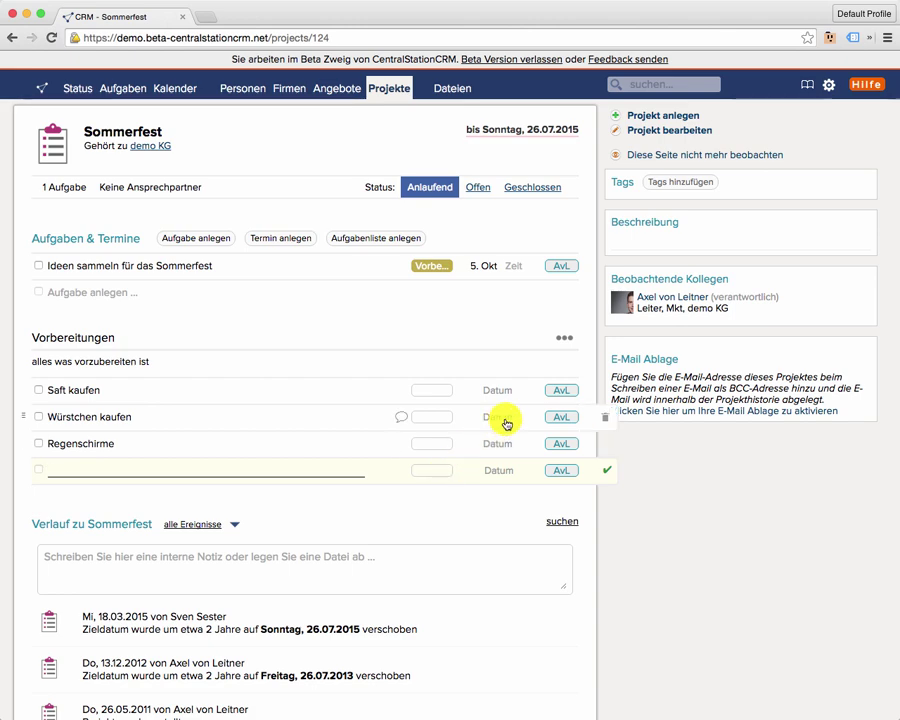
mouse_move(506, 423)
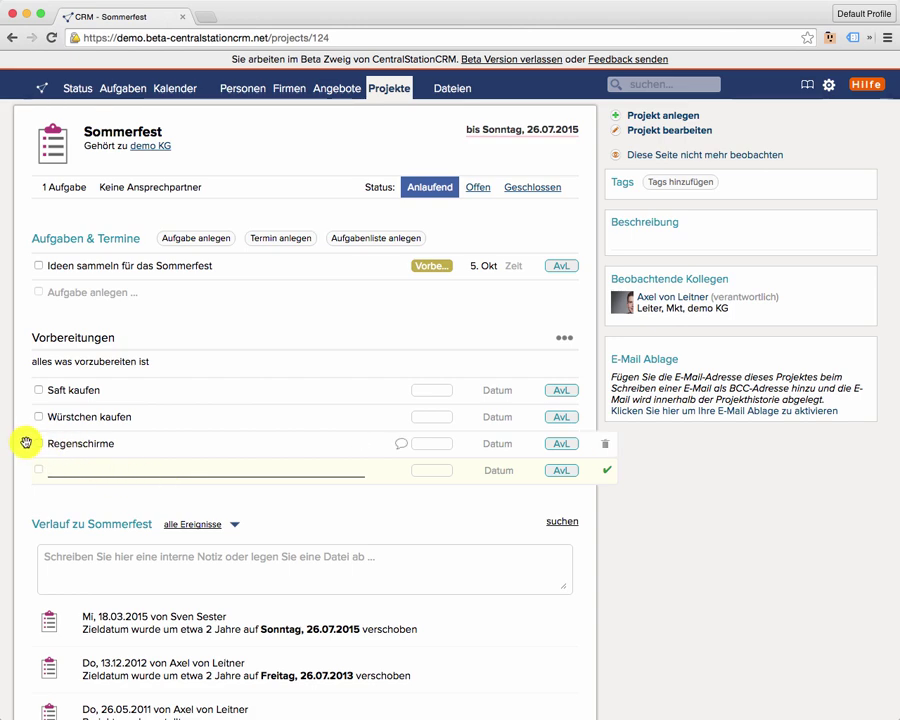
drag(26, 442, 48, 416)
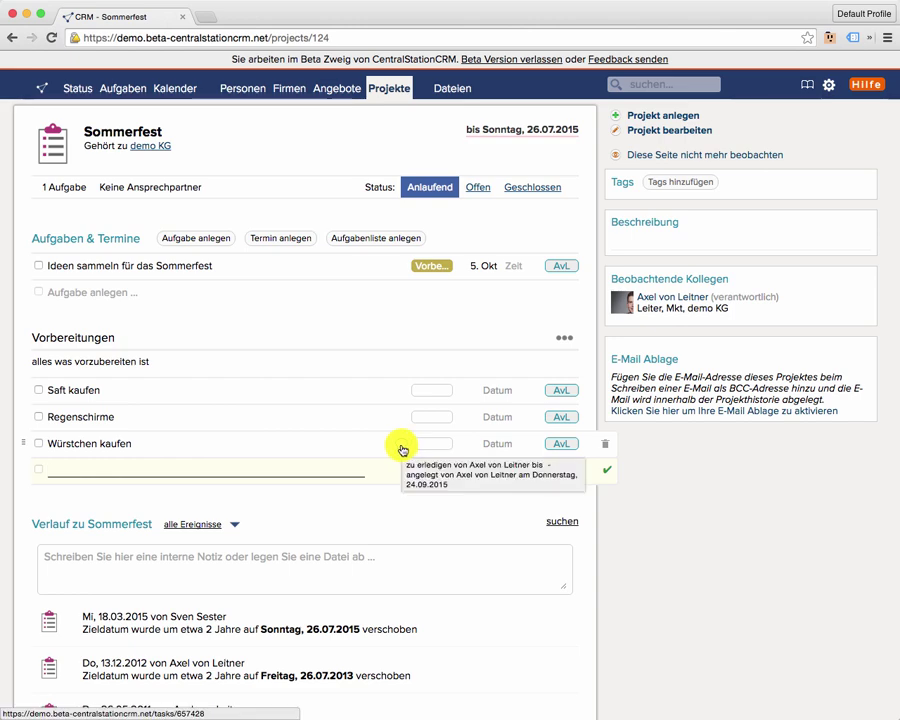
Save the comment "Krakauer oder normale?" on the task "Würstchen kaufen", notifying the second listed colleague
click(400, 452)
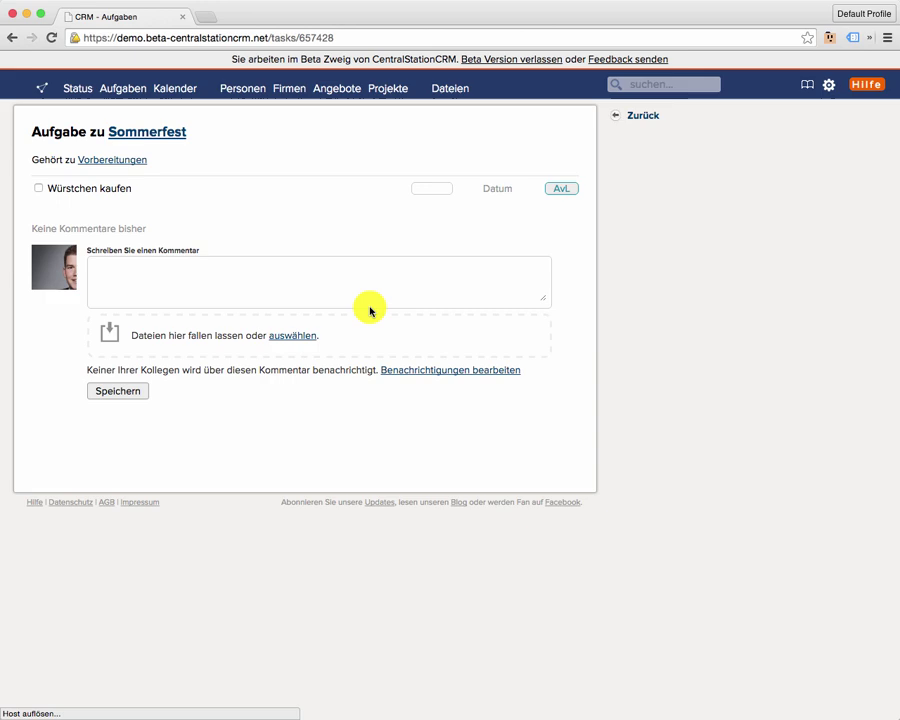
click(370, 275)
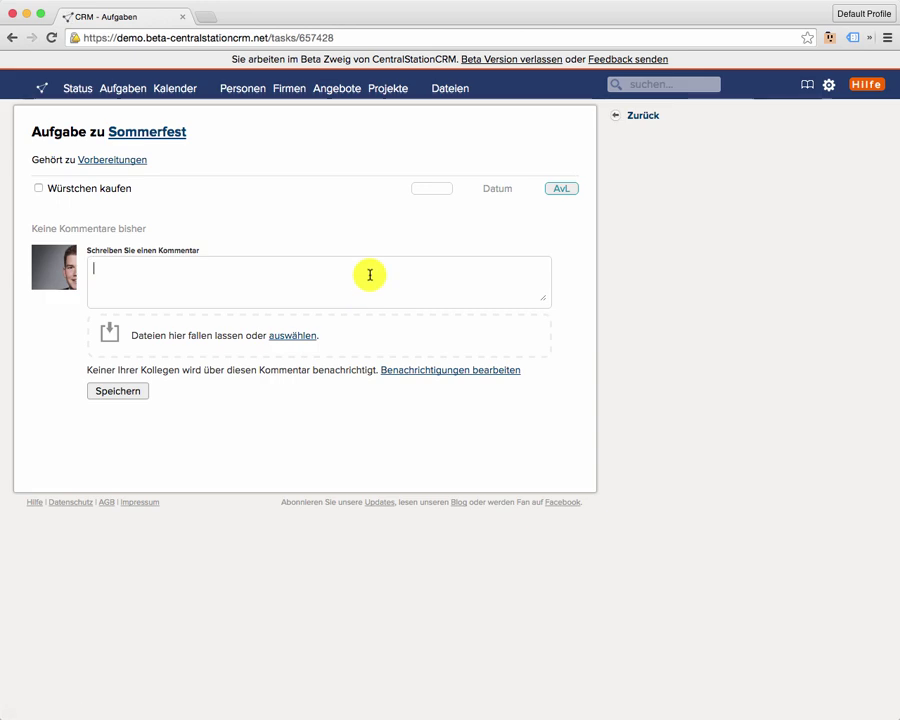
text(Krakauer )
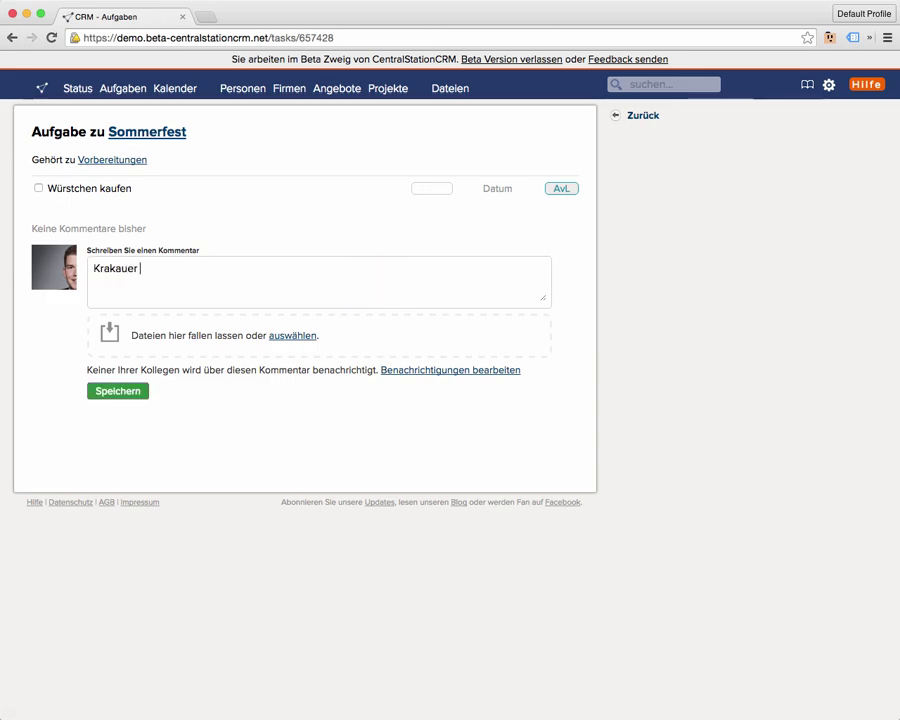
text(oder normale?)
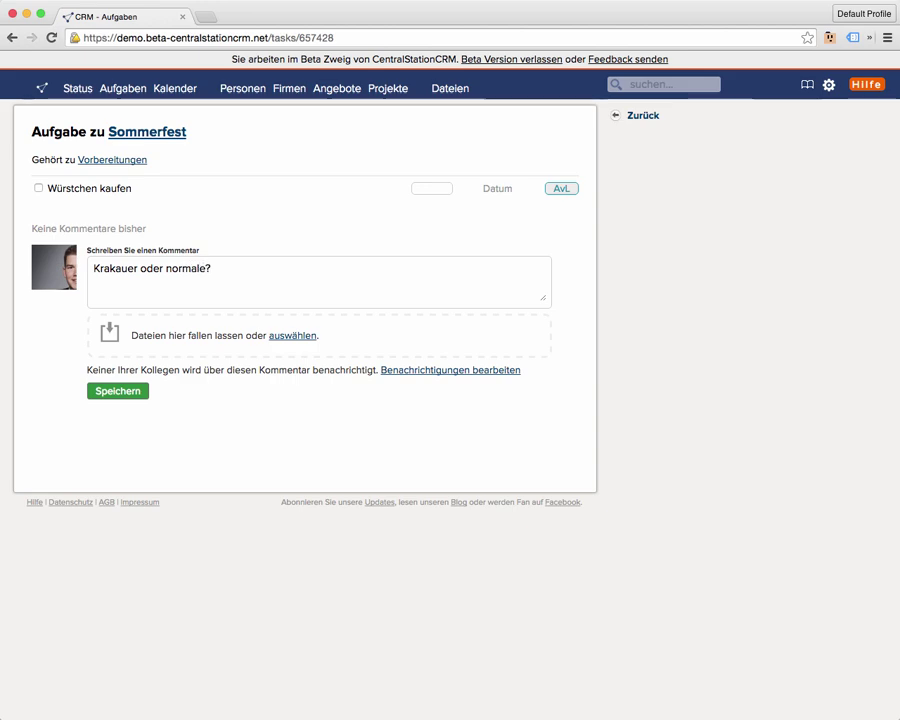
click(428, 371)
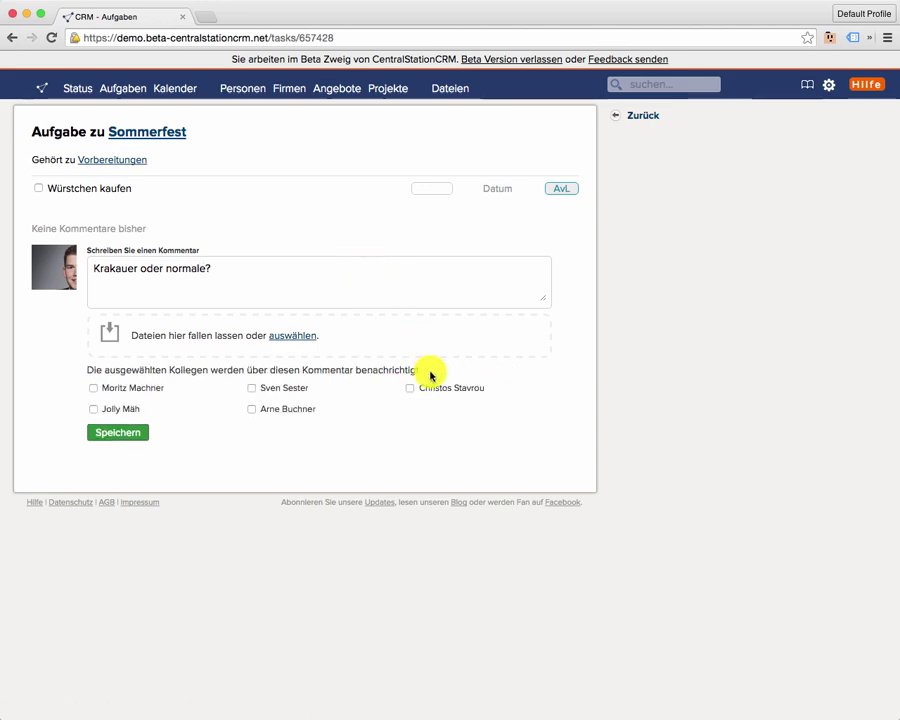
click(287, 389)
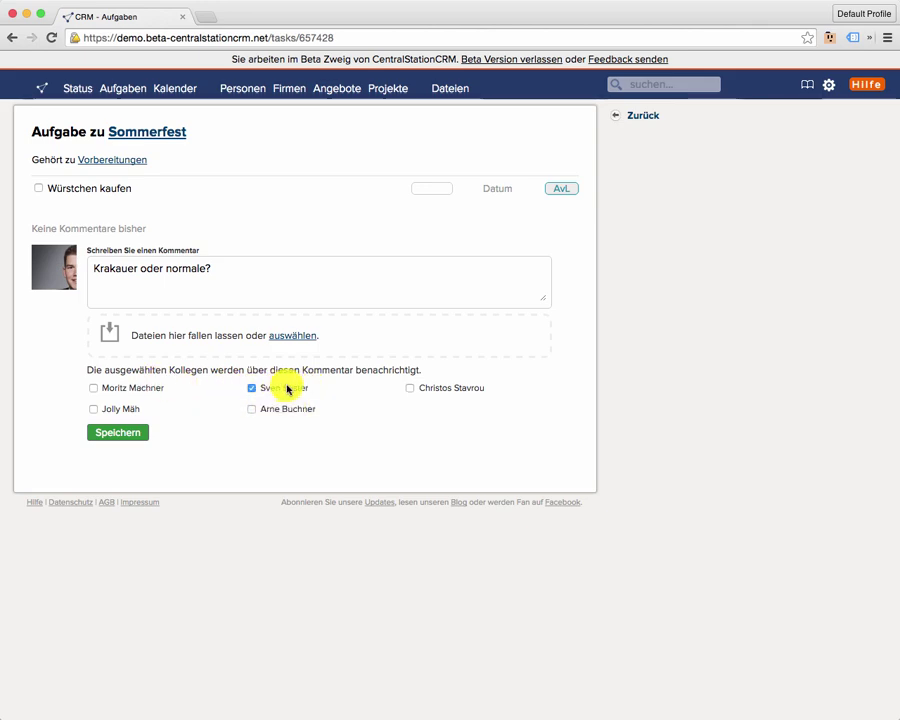
click(133, 436)
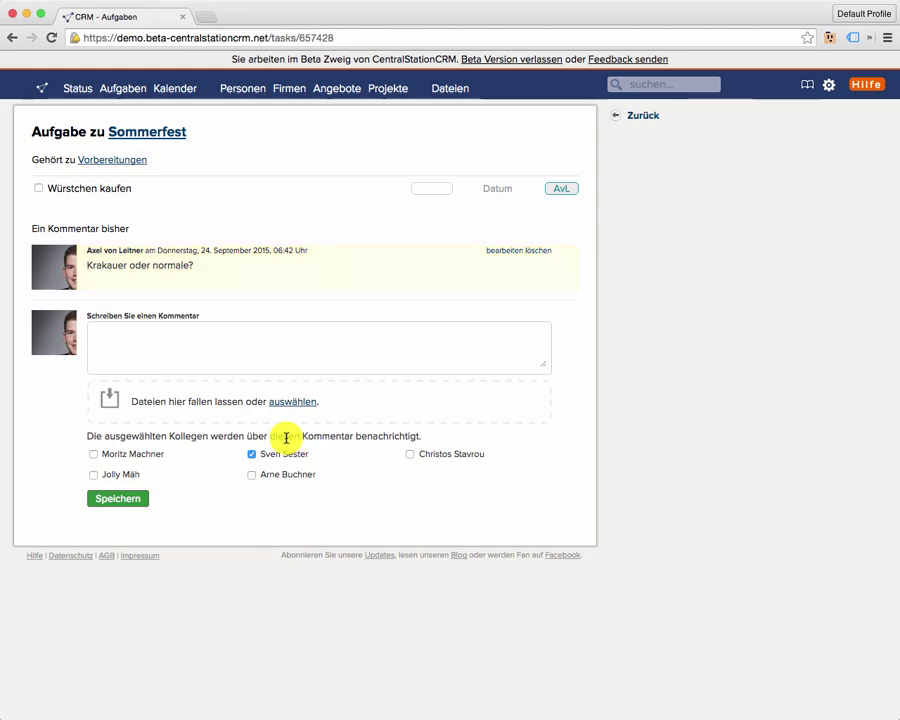
Return to the Sommerfest project and save its Vorbereitungen task list as a template
click(157, 136)
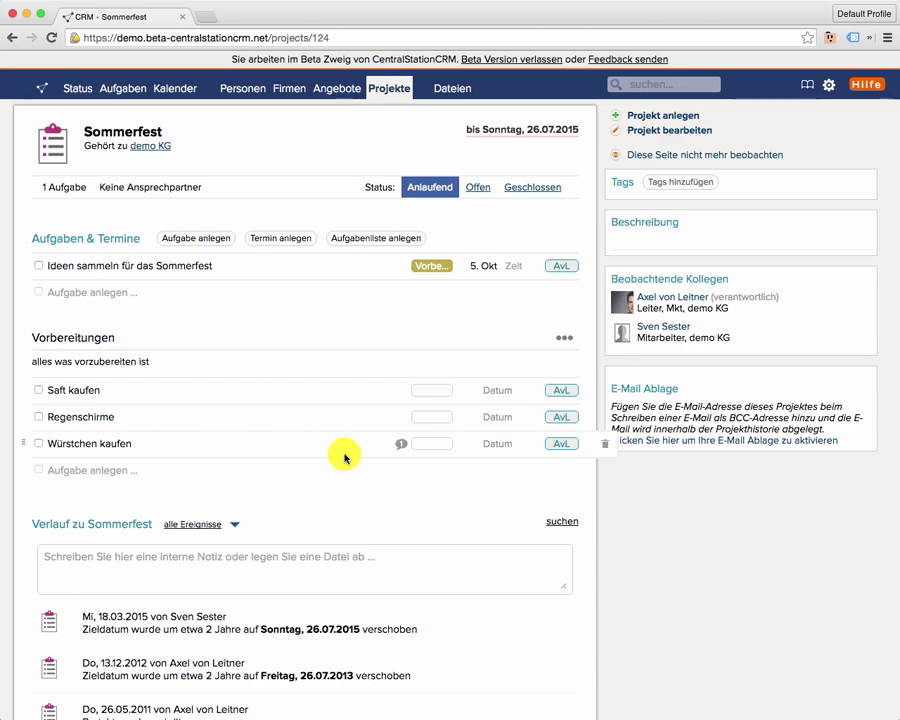
click(567, 342)
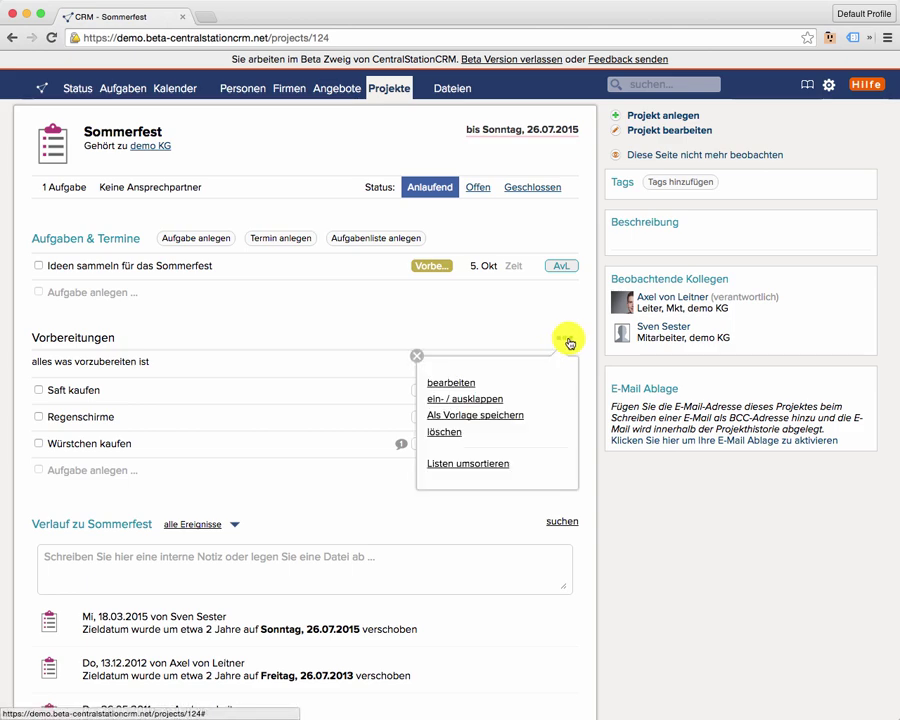
click(492, 420)
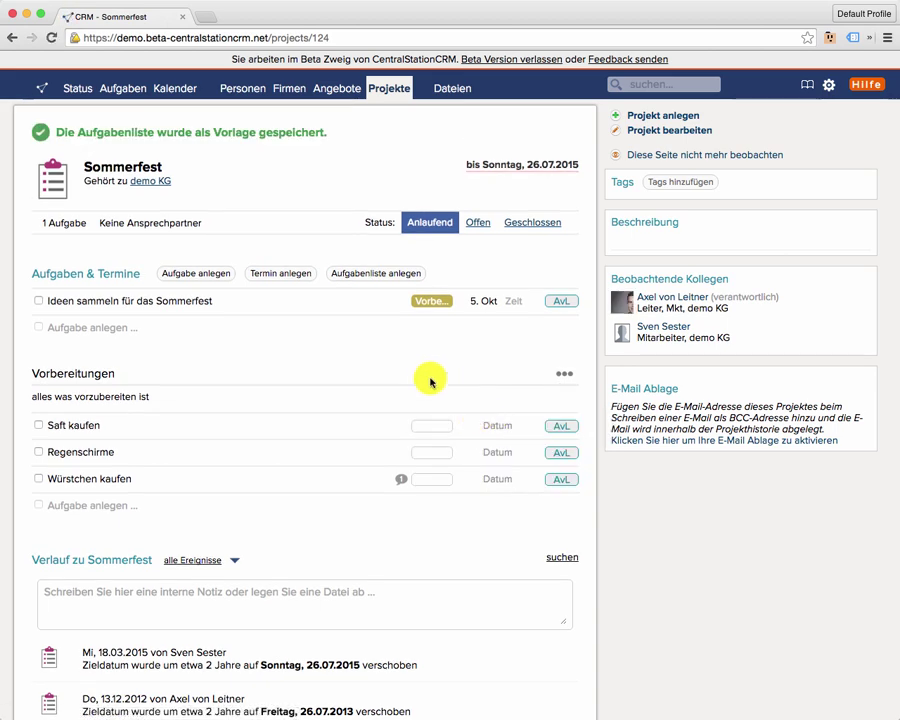
Create another task list in the project from the saved "Vorbereitungen" template
click(378, 274)
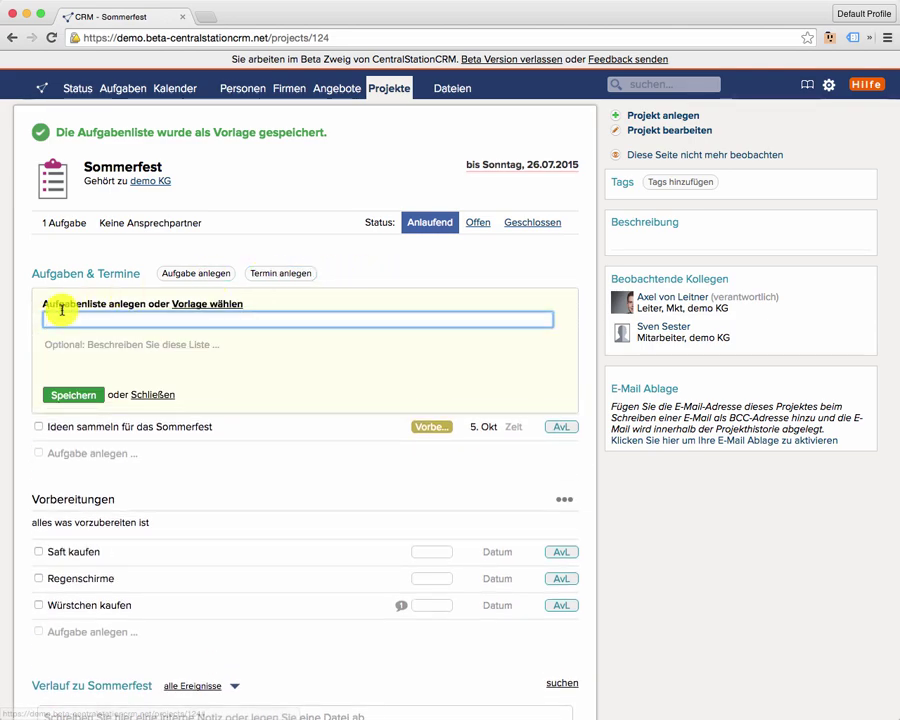
click(216, 305)
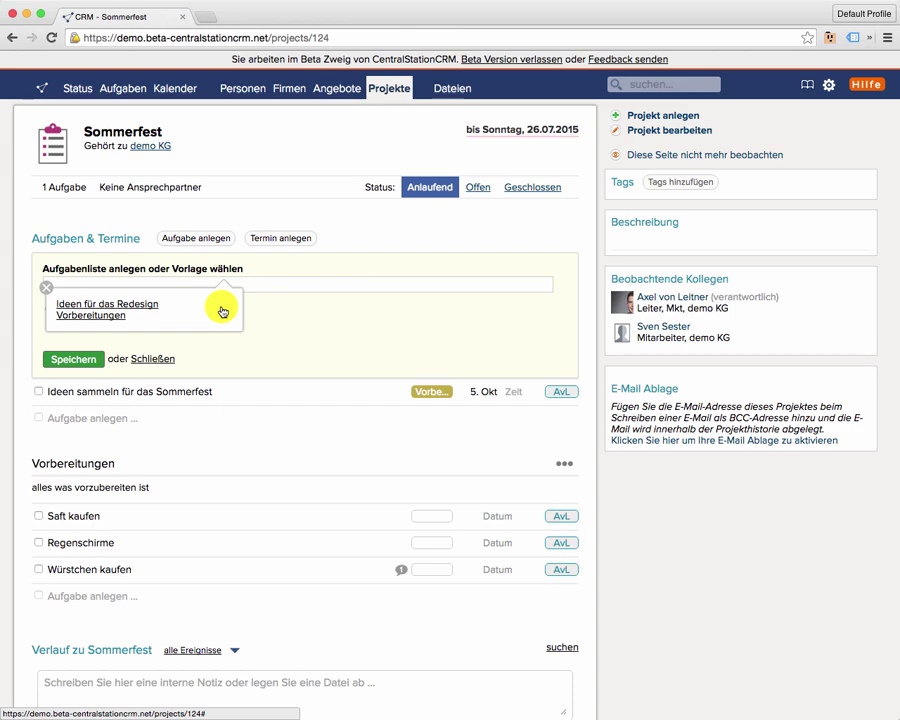
click(107, 316)
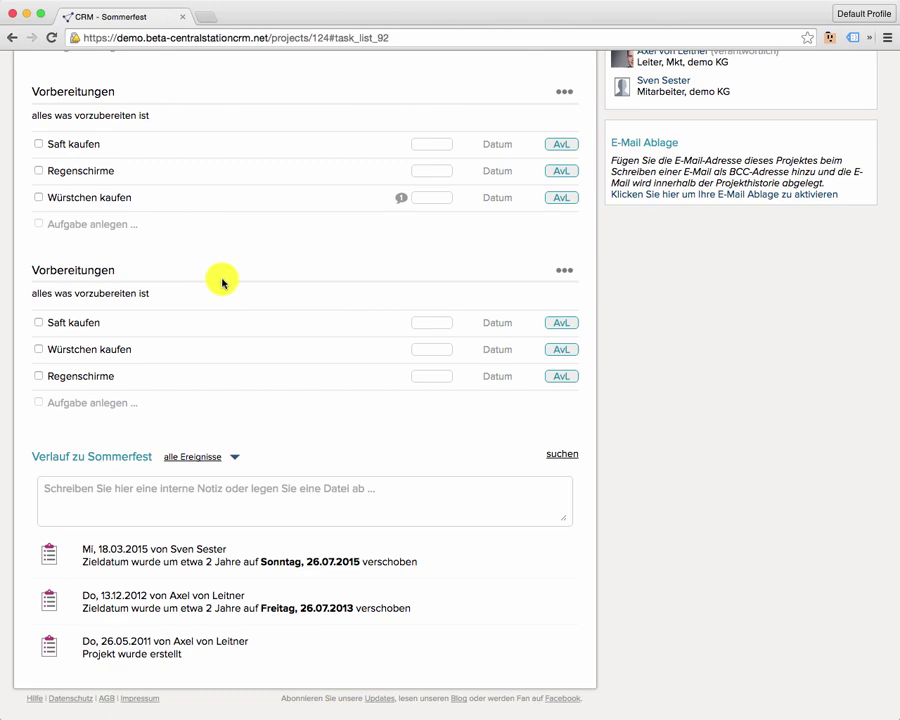
Set the second list's "Würstchen kaufen" task to "Diese Woche" and move it below "Saft kaufen" in the first Vorbereitungen list
click(500, 348)
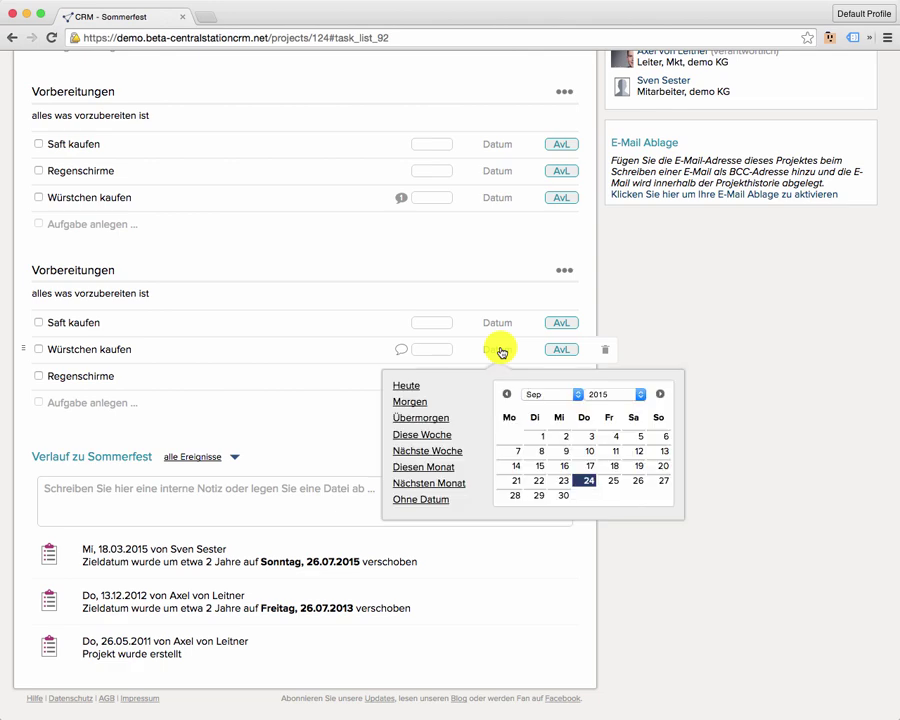
click(428, 433)
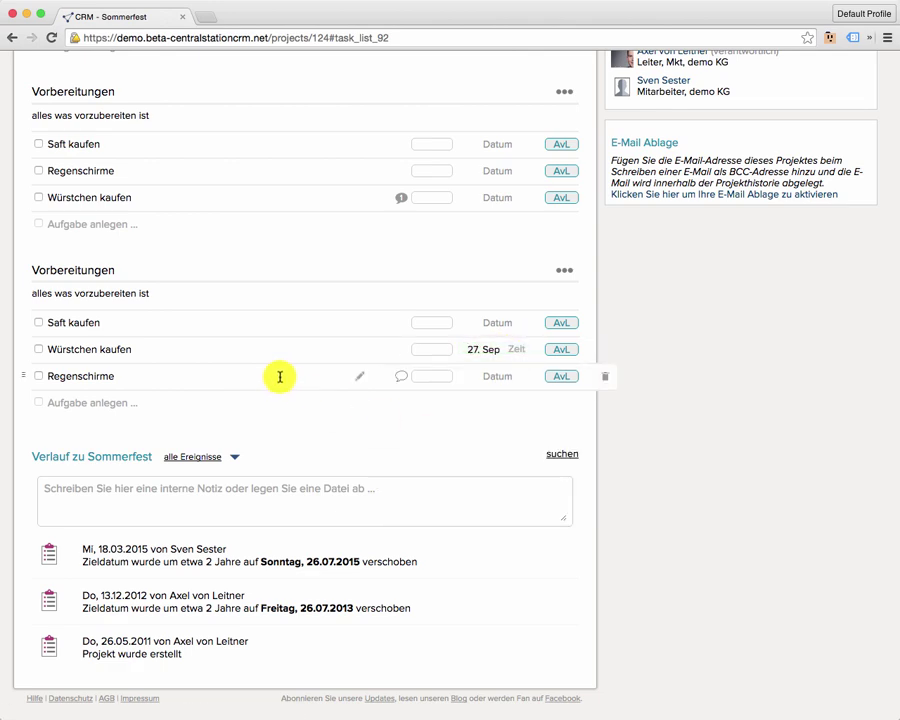
scroll(280, 376, up, 2)
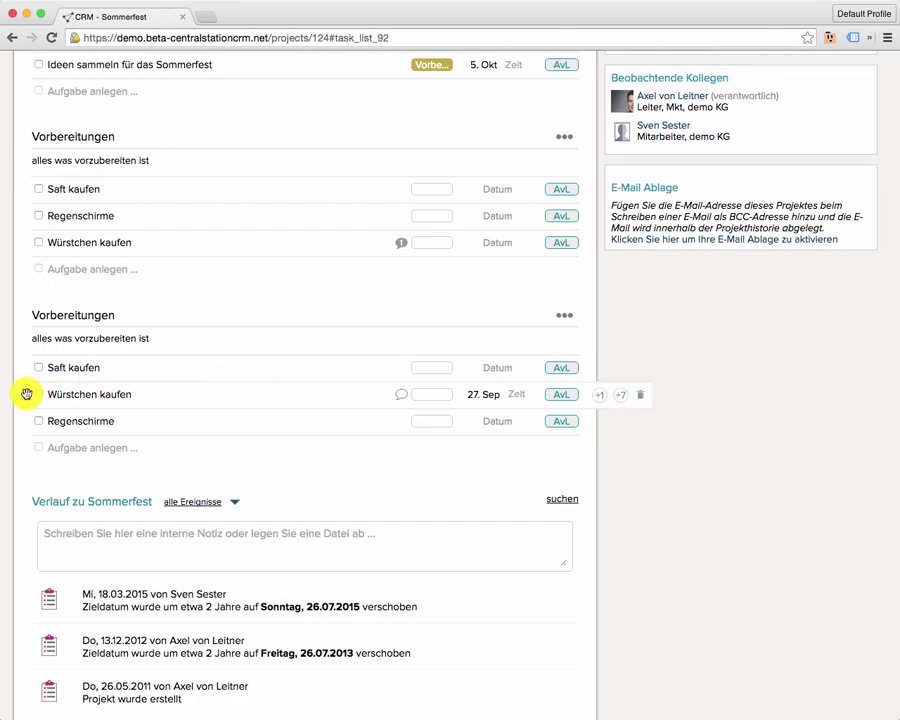
drag(26, 394, 38, 216)
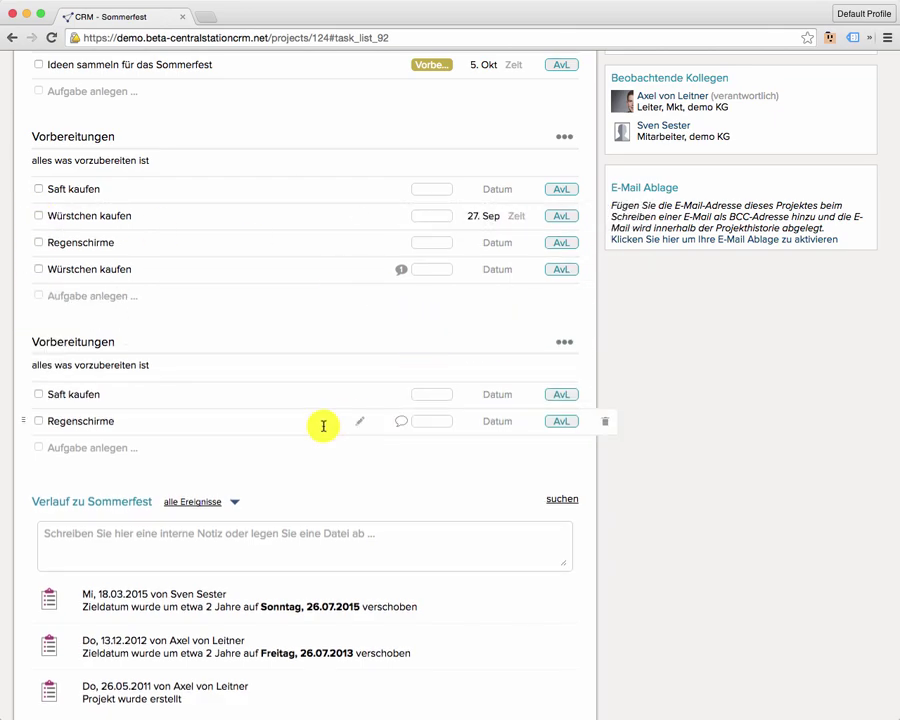
Filter the Personen overview by the tag A-Kunde, switch to B-Kunde alone, and clear the filter
scroll(323, 426, up, 5)
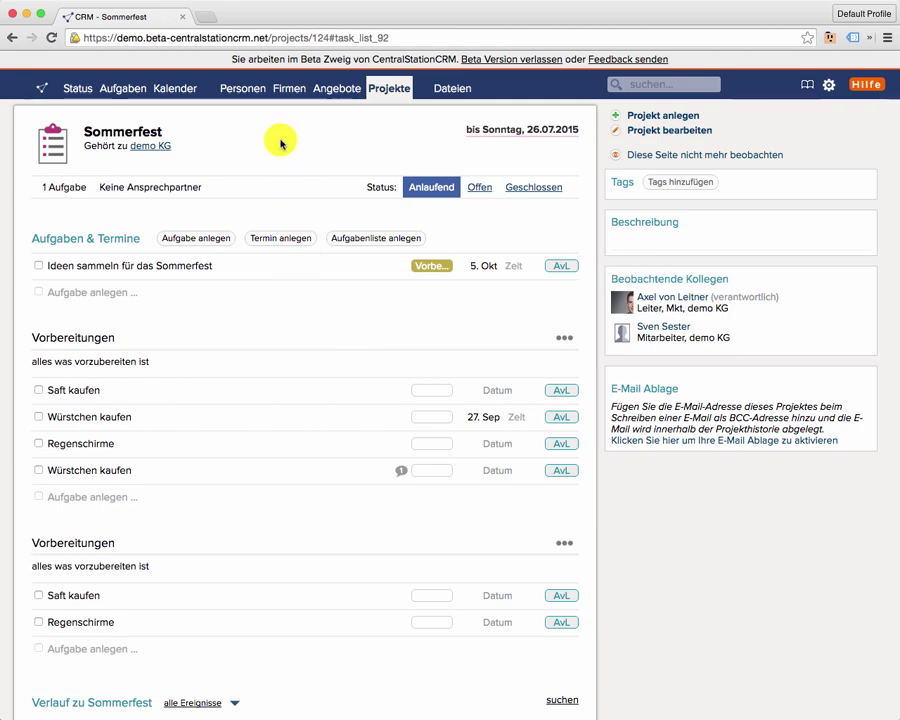
click(240, 91)
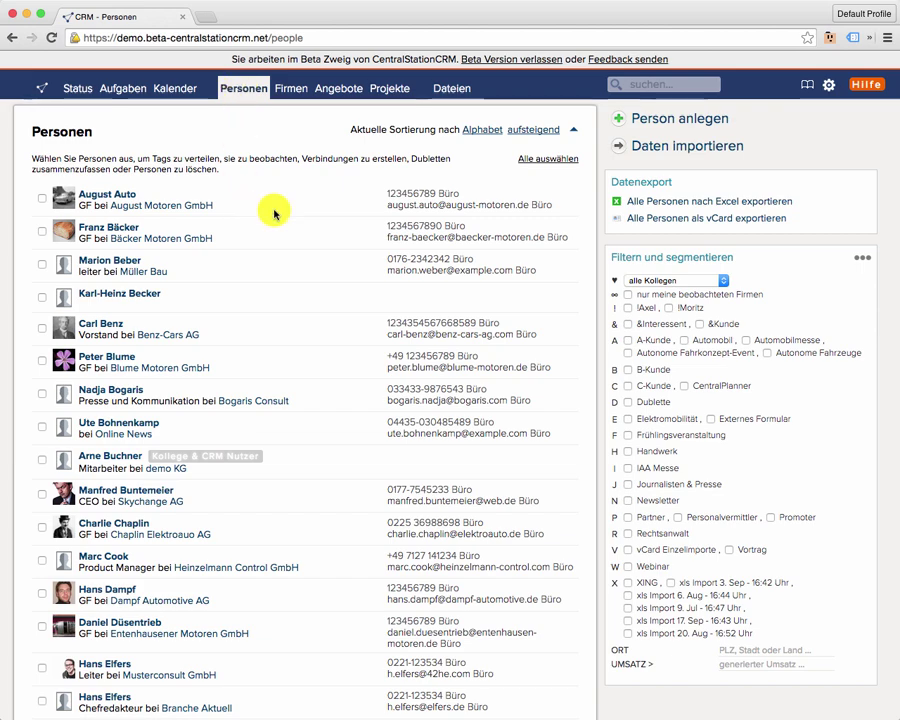
click(657, 342)
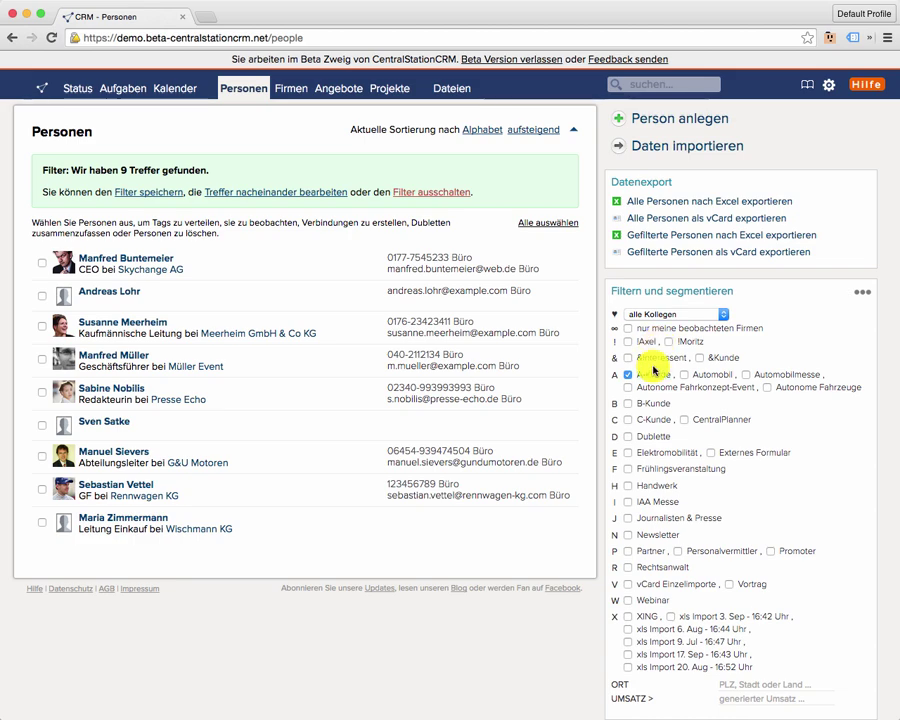
click(636, 374)
click(658, 371)
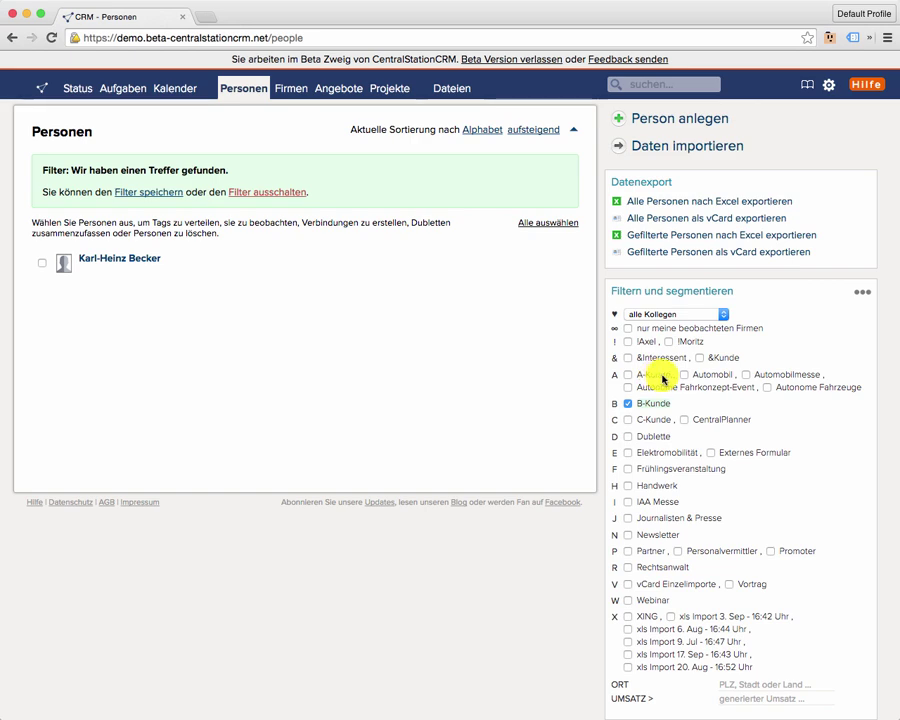
click(628, 374)
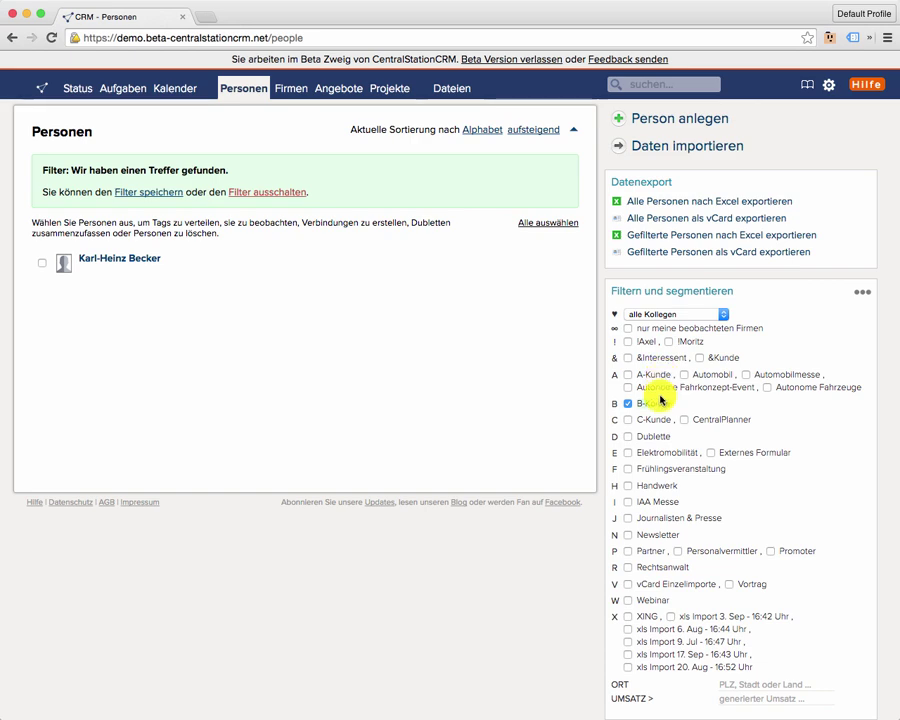
click(628, 403)
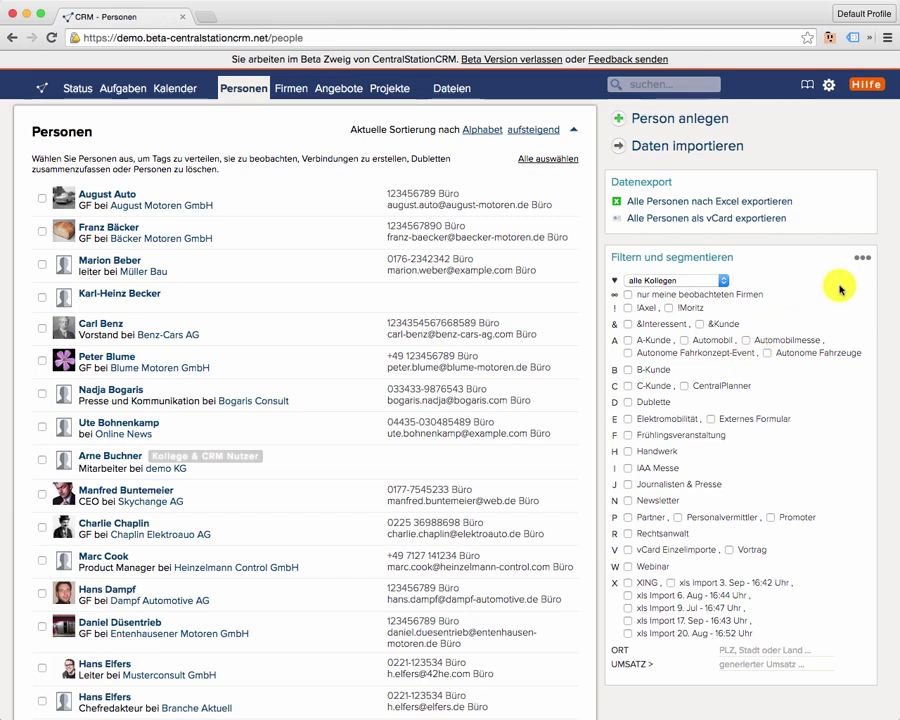
Turn on the advanced person filter and apply the expression "A-Kunde ODER B-Kunde"
click(862, 258)
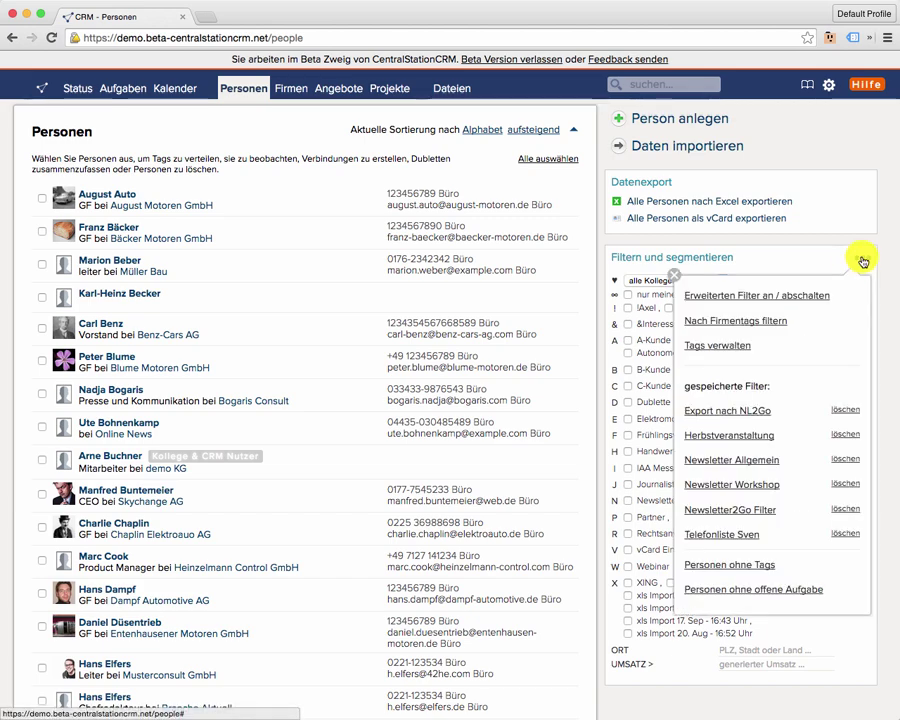
click(763, 298)
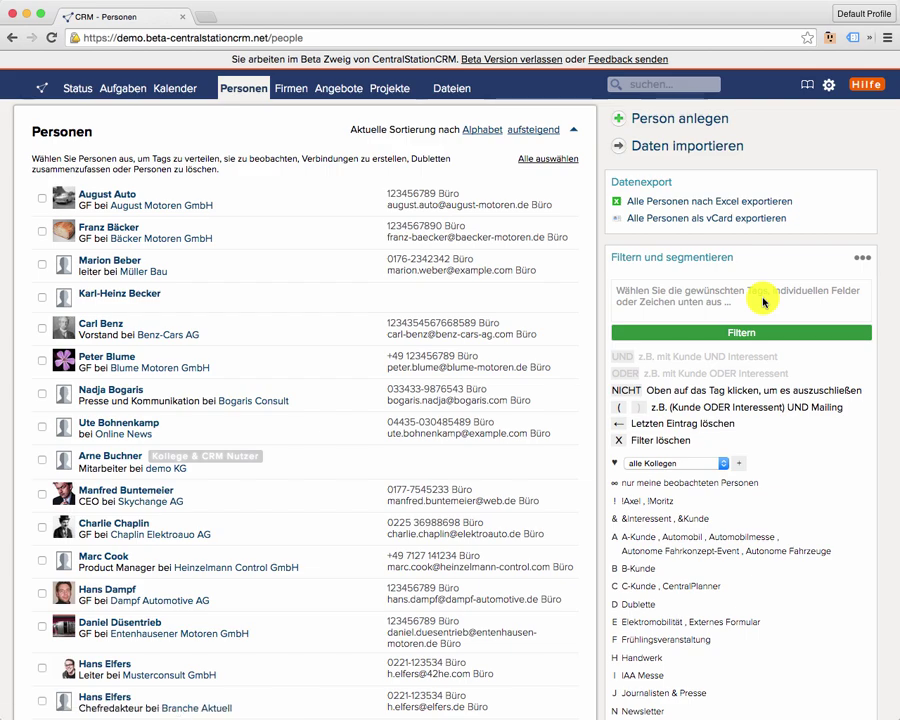
scroll(763, 300, down, 3)
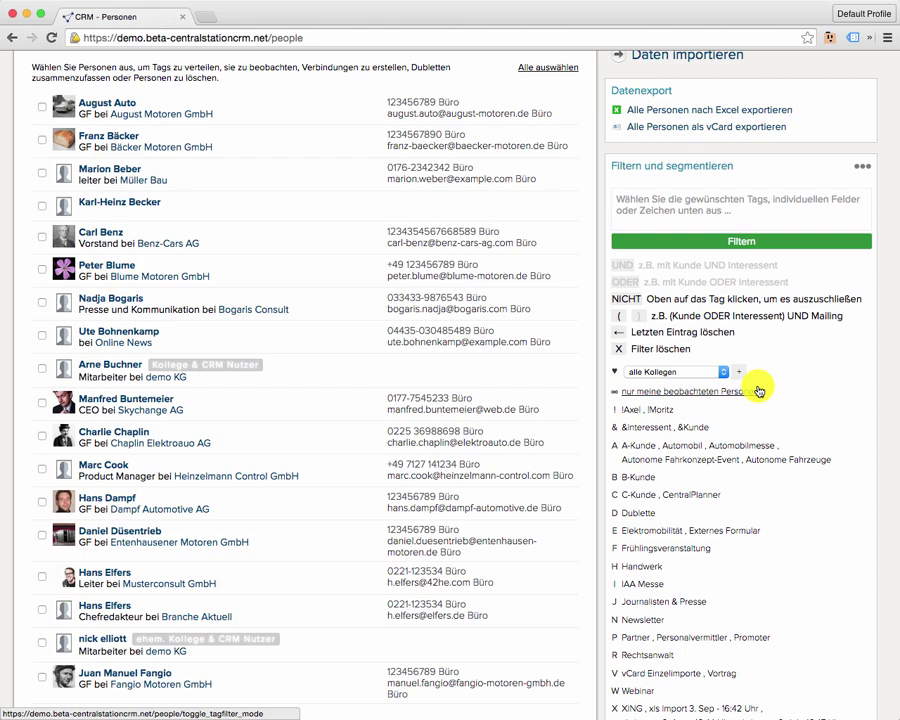
scroll(758, 390, down, 1)
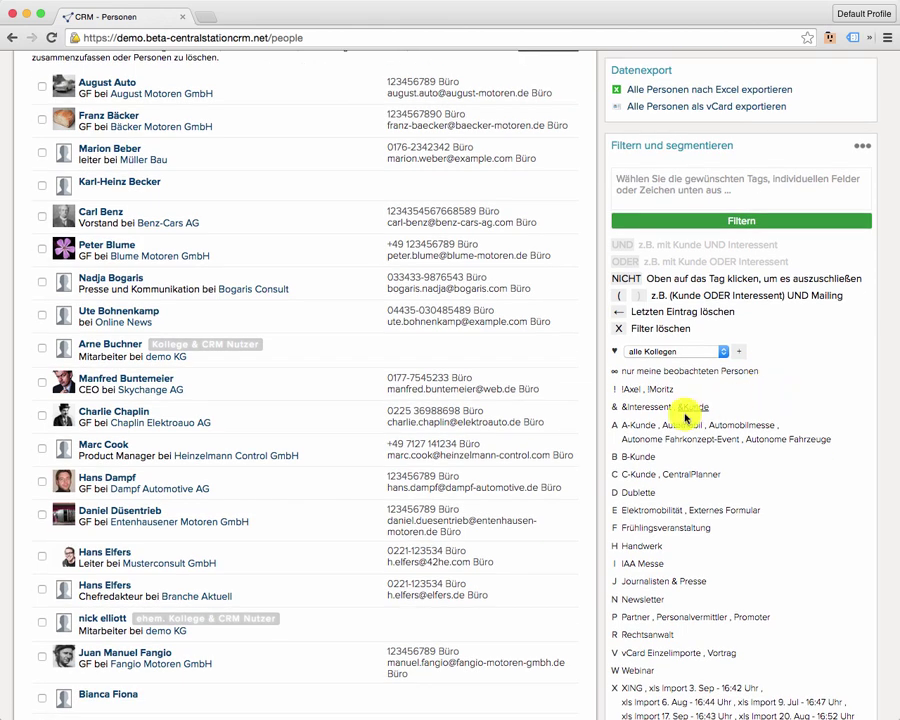
click(639, 426)
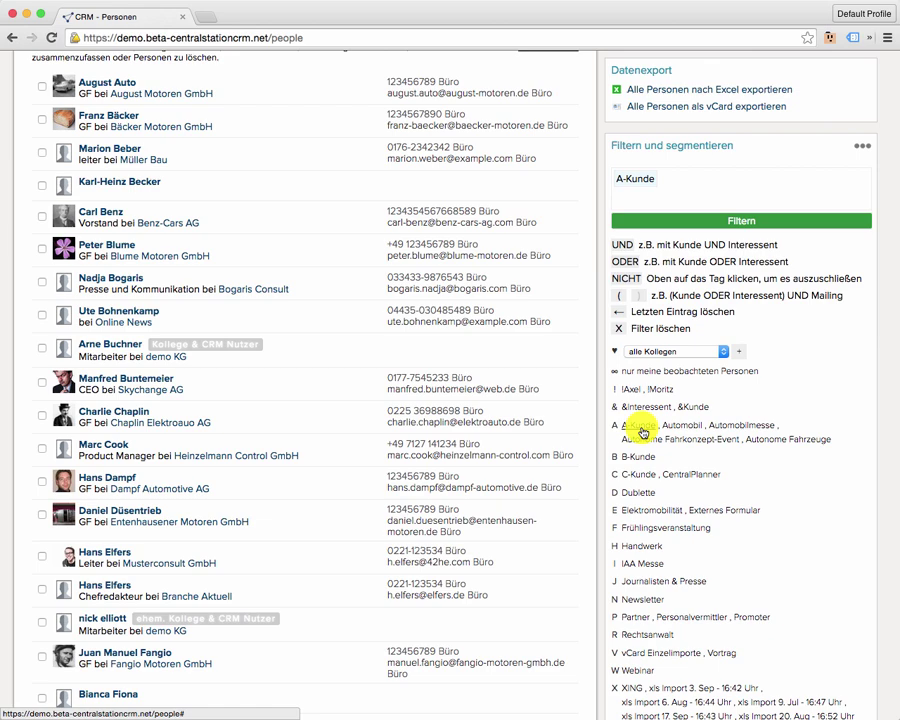
click(628, 263)
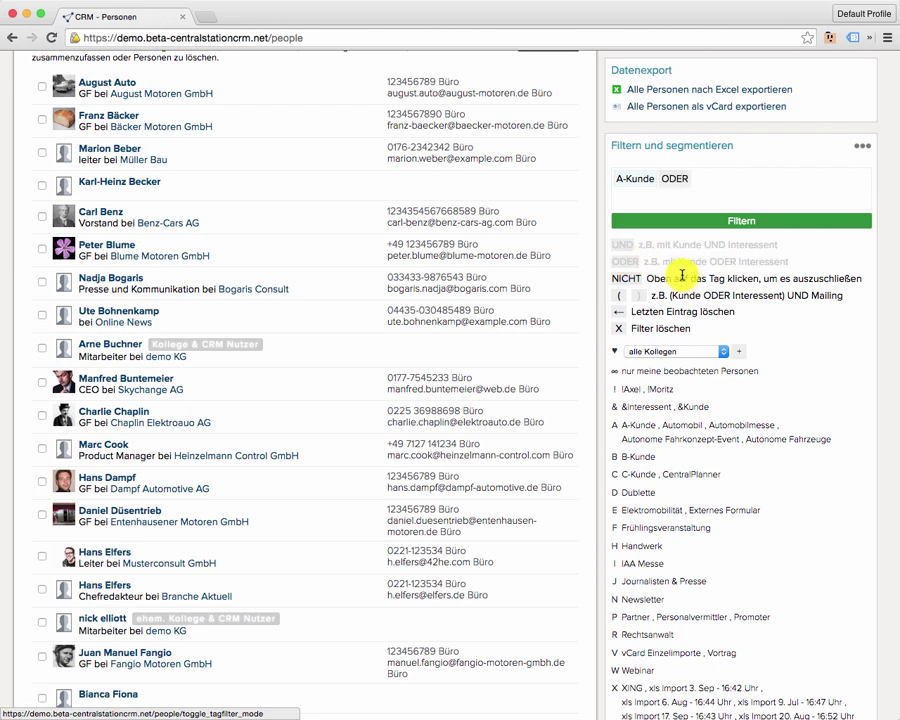
click(636, 459)
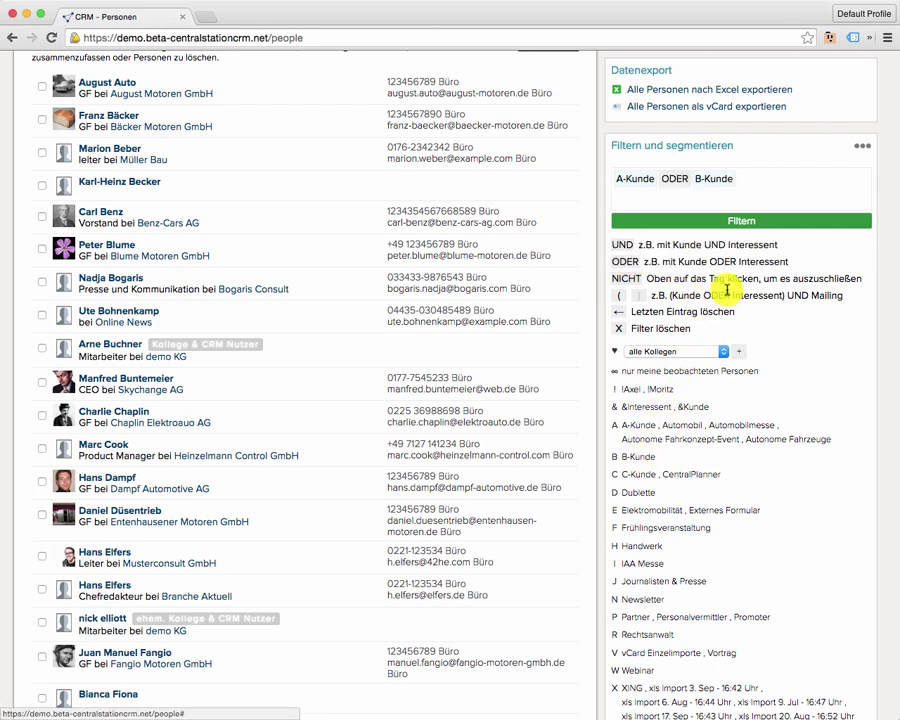
click(748, 222)
scroll(753, 225, up, 1)
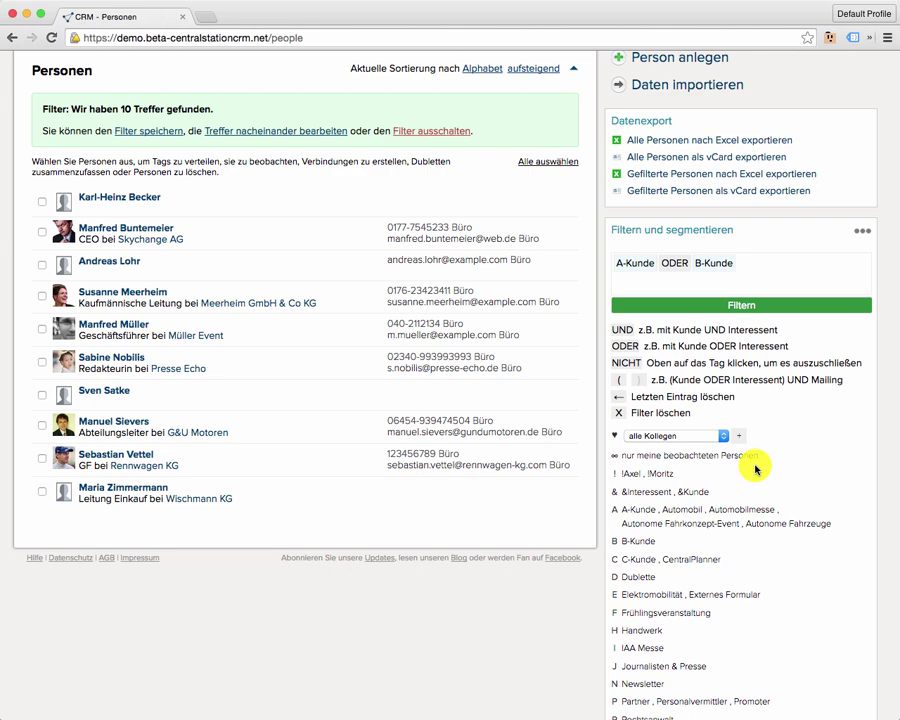
Replace the filter expression with "( Automobil ODER Automobilmesse ) UND NICHT Newsletter" and apply it to the people
click(618, 412)
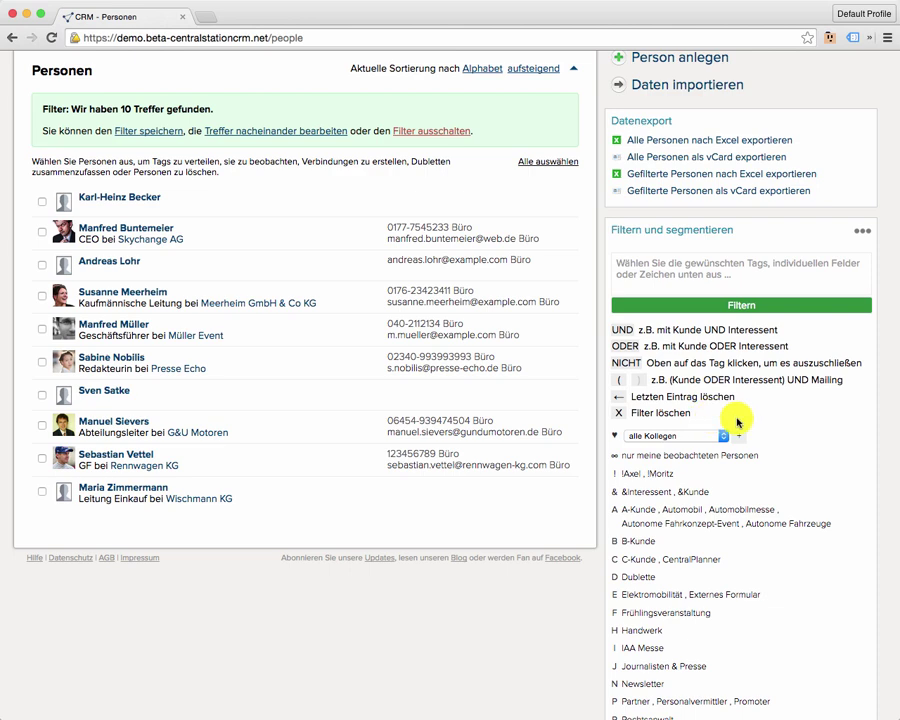
click(619, 381)
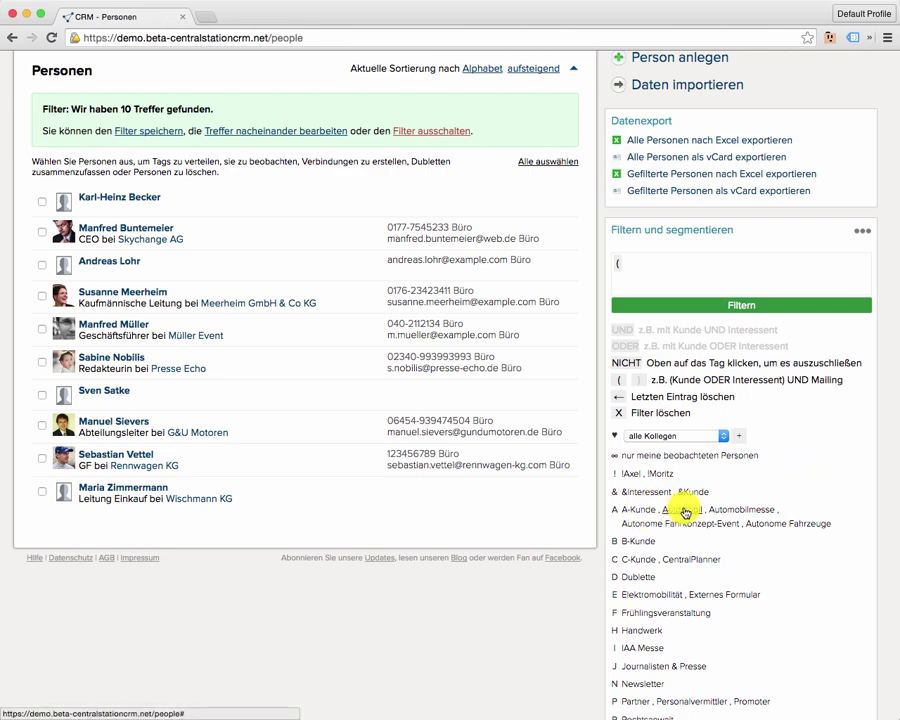
click(683, 511)
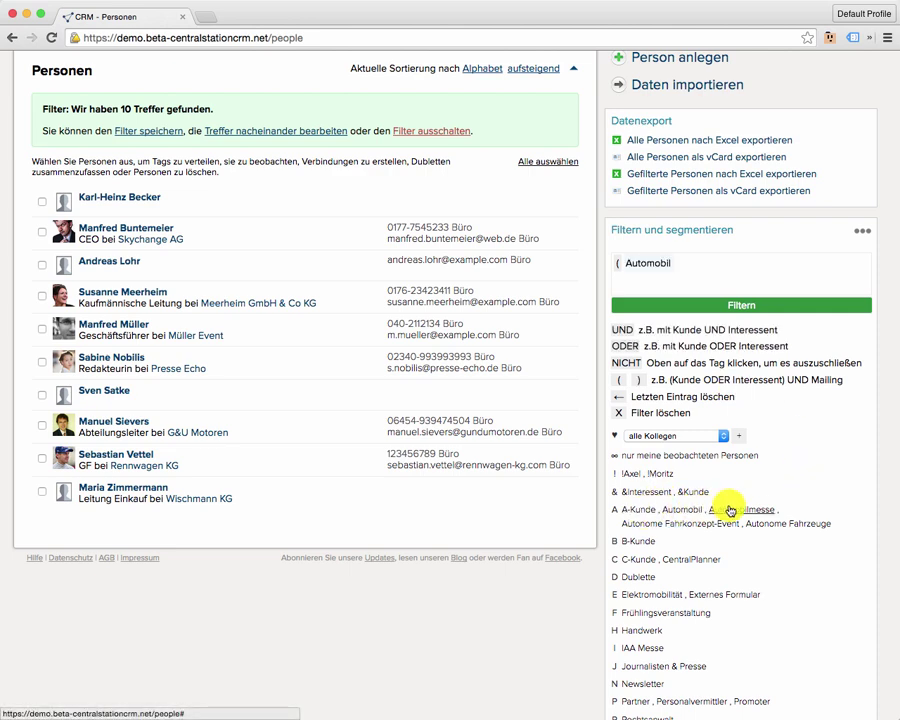
click(730, 510)
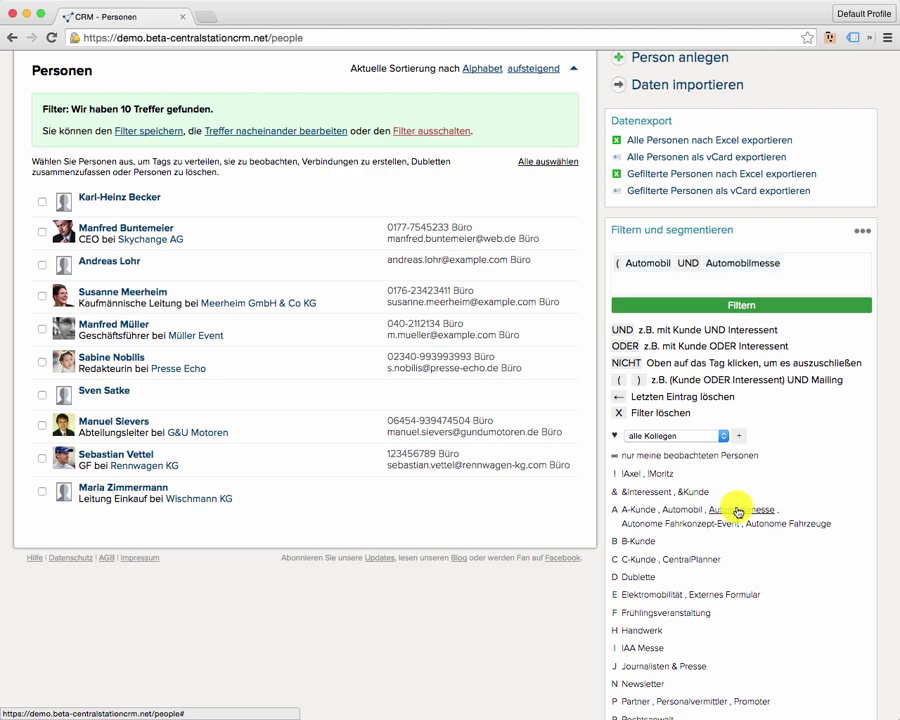
click(690, 267)
click(637, 381)
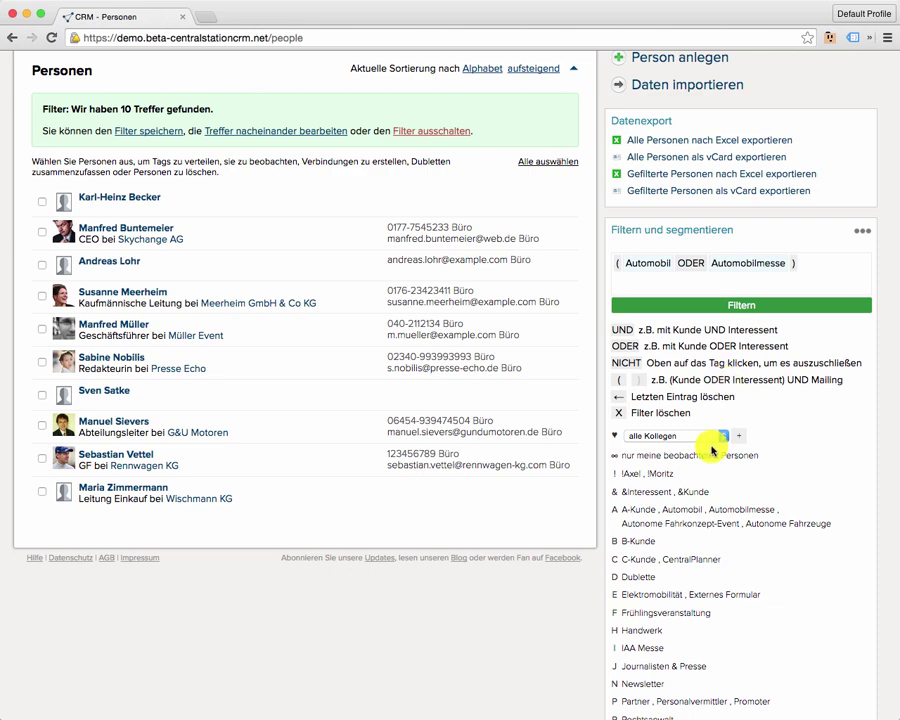
click(646, 685)
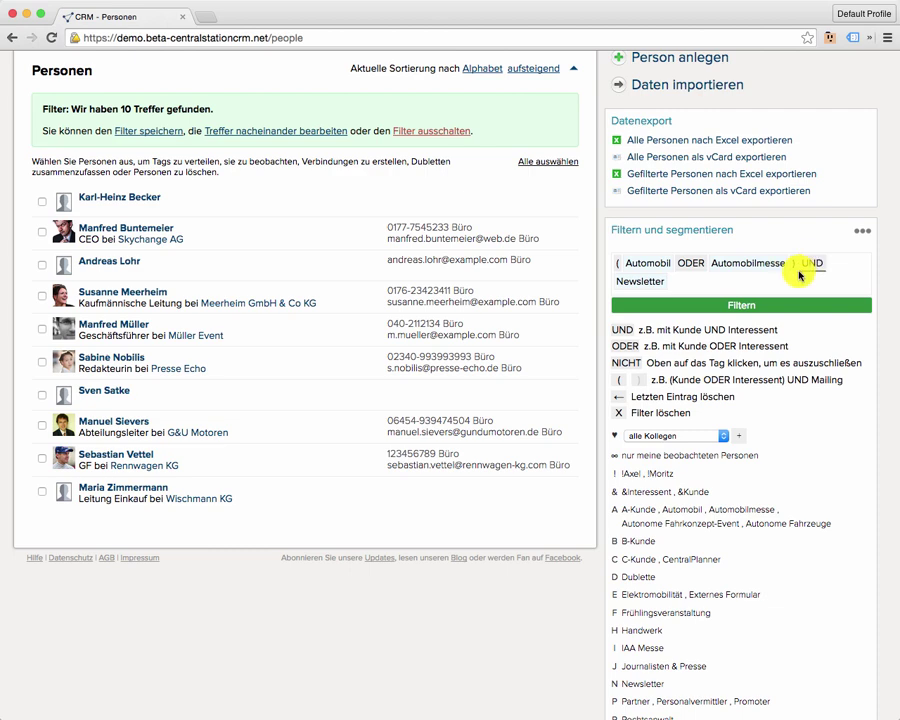
click(644, 284)
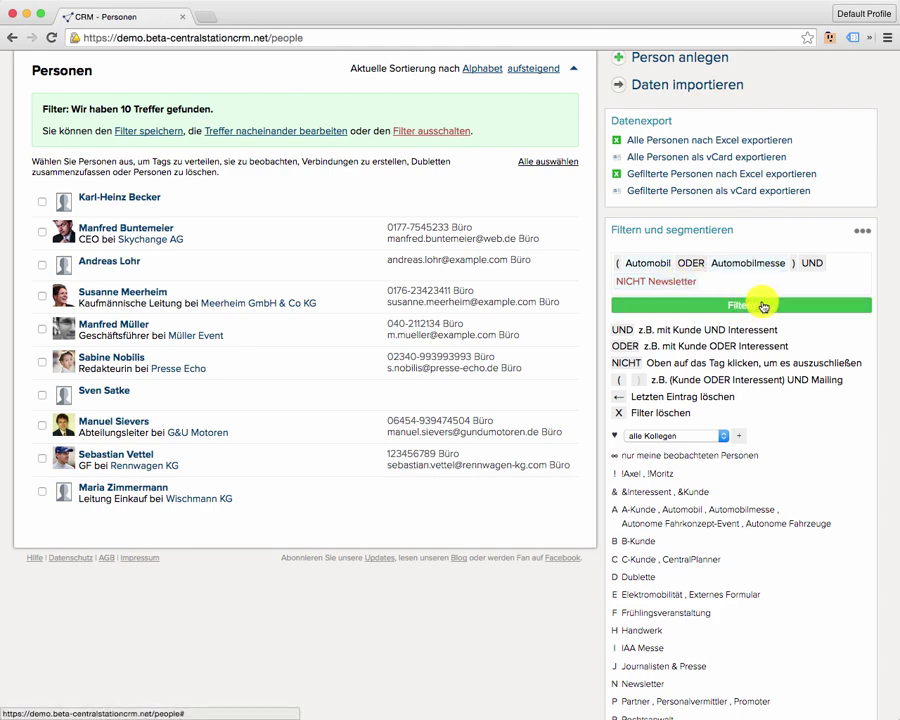
click(756, 304)
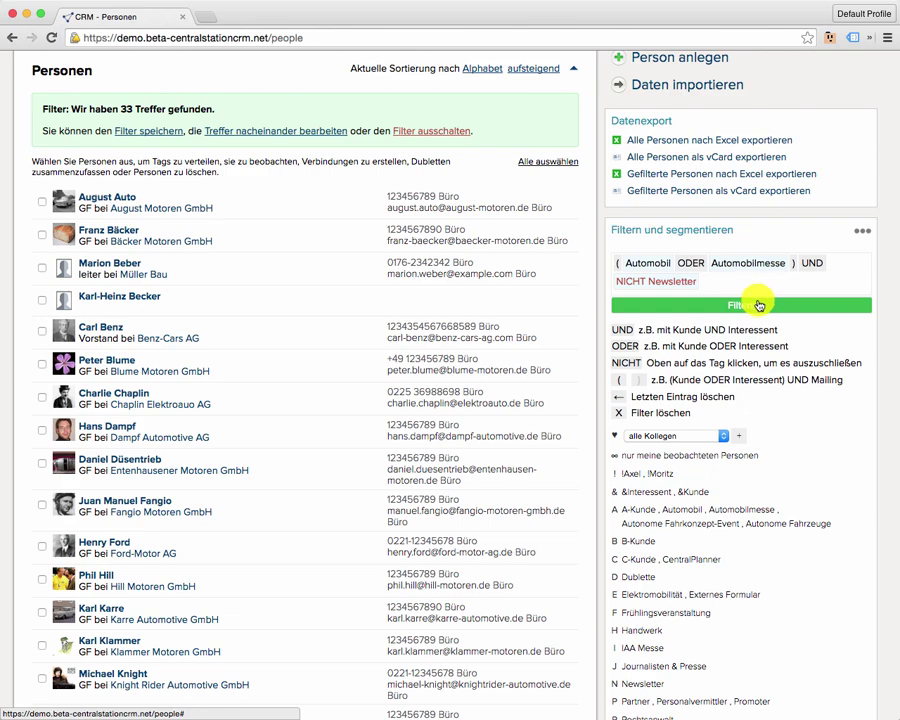
Turn off the advanced filter and remove the remaining Automobil tag filter from the people list
click(864, 234)
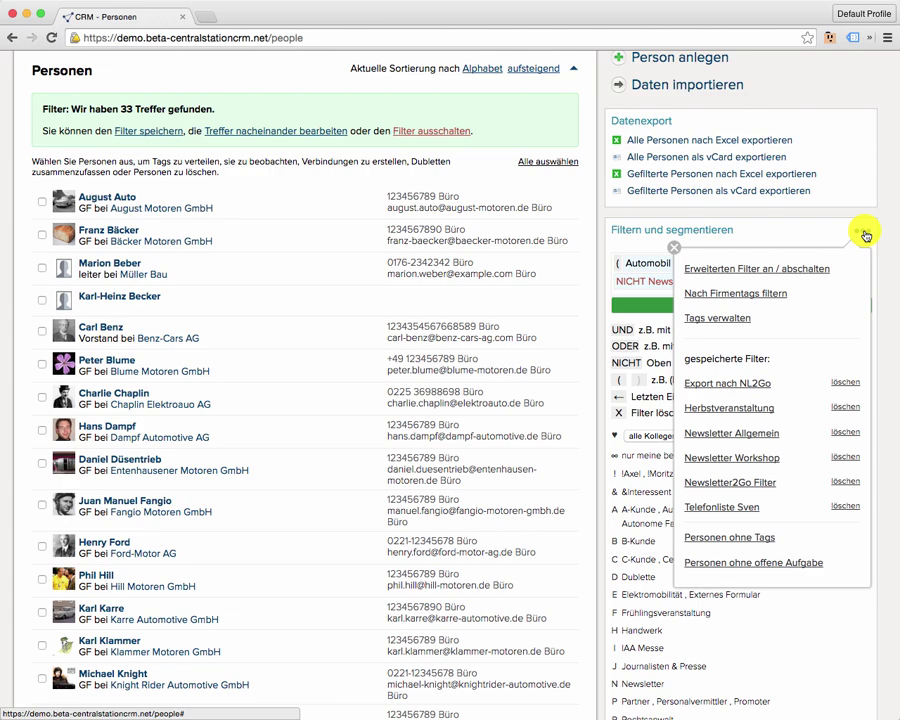
click(745, 267)
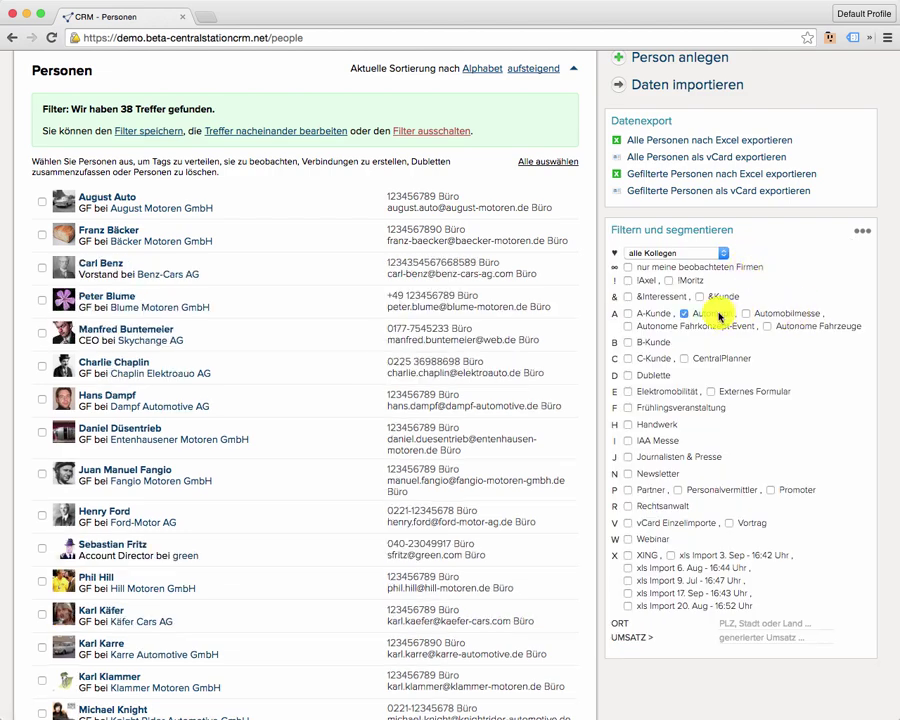
click(686, 314)
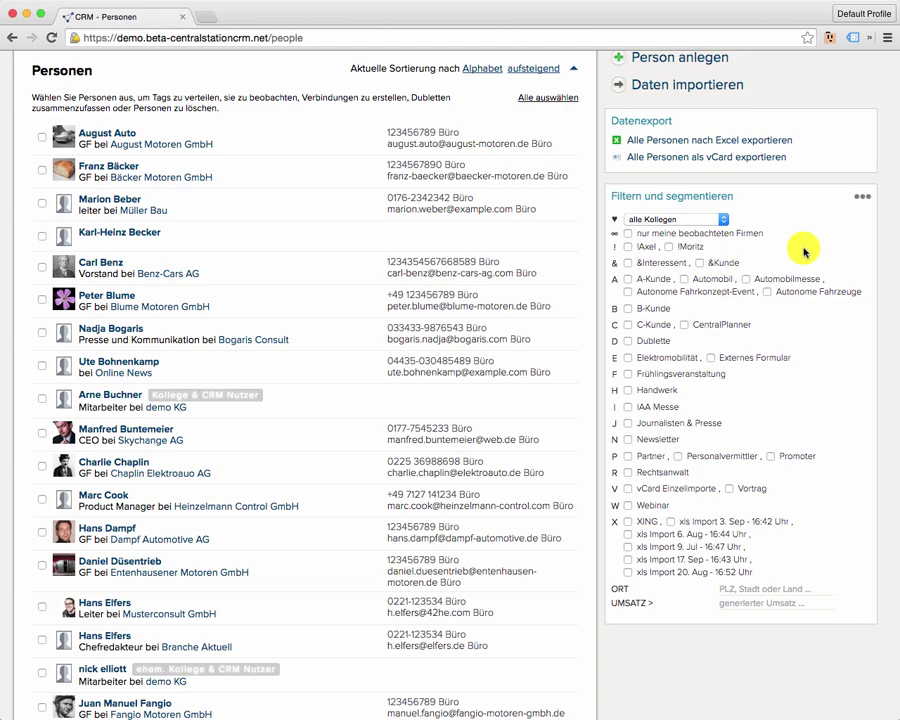
Open the tag management for people from the filter options and look through the list of person tags
click(863, 197)
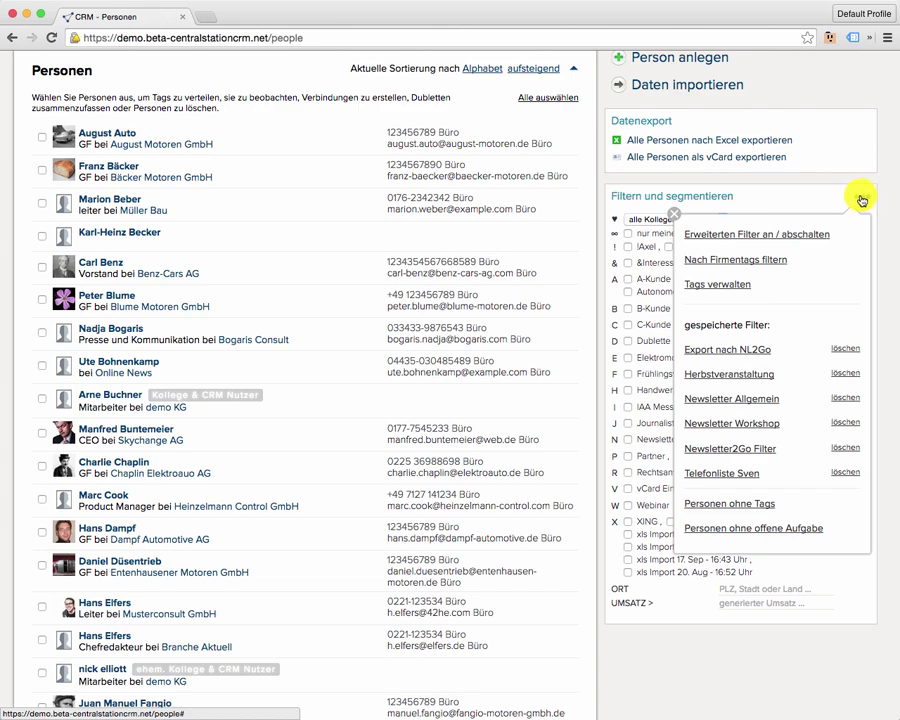
click(728, 288)
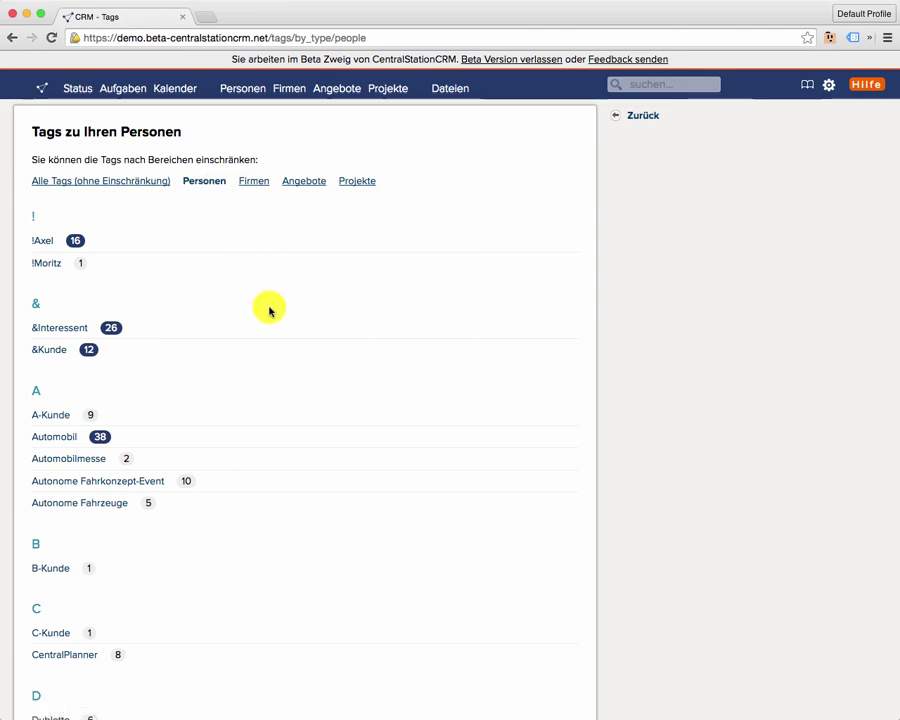
scroll(310, 365, down, 2)
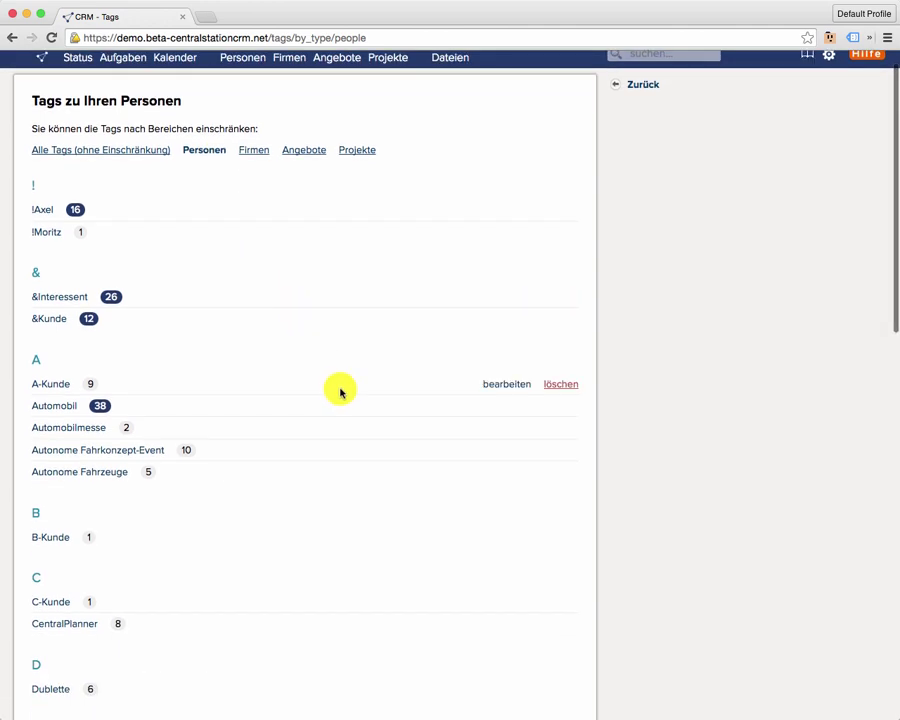
scroll(472, 396, up, 1)
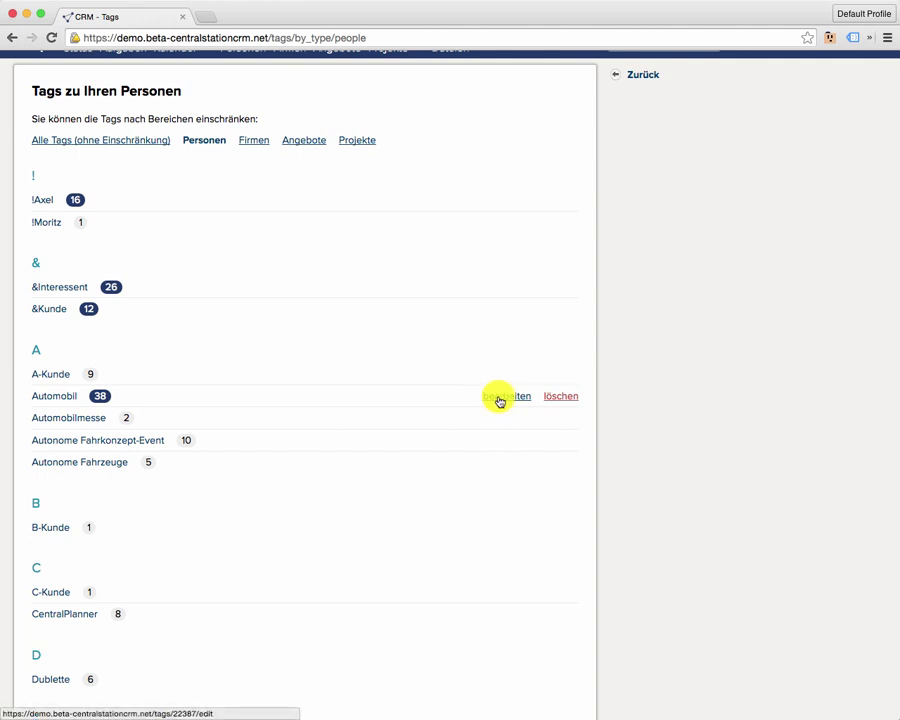
scroll(556, 402, up, 1)
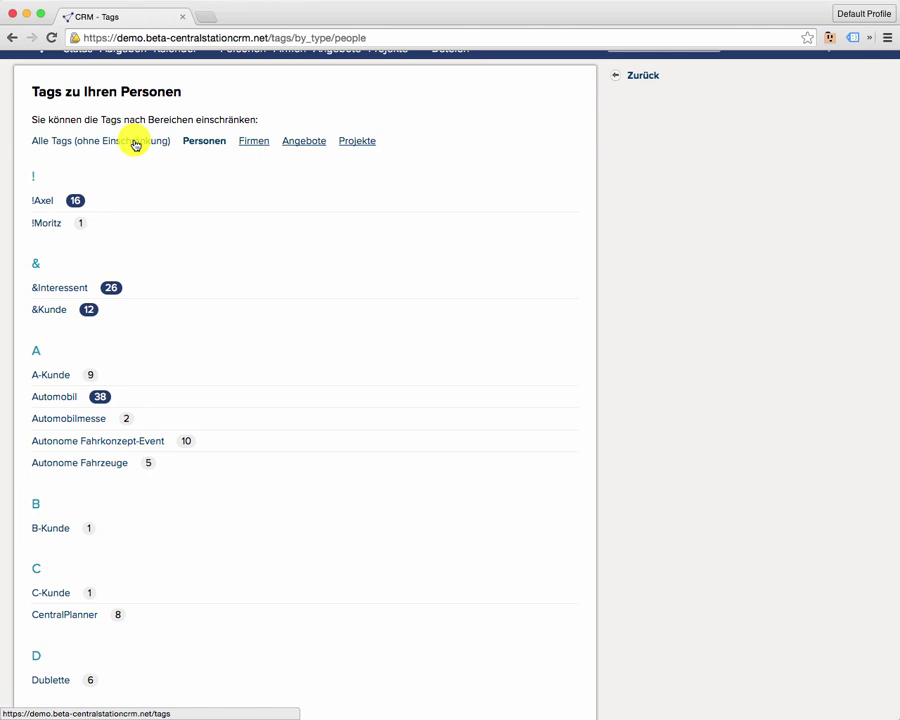
scroll(135, 144, up, 2)
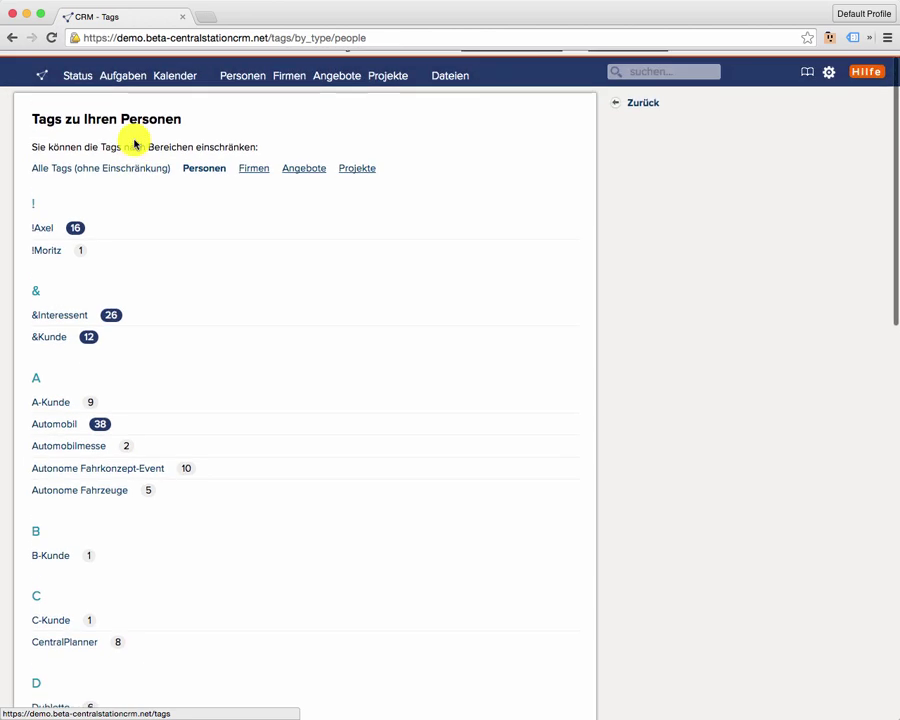